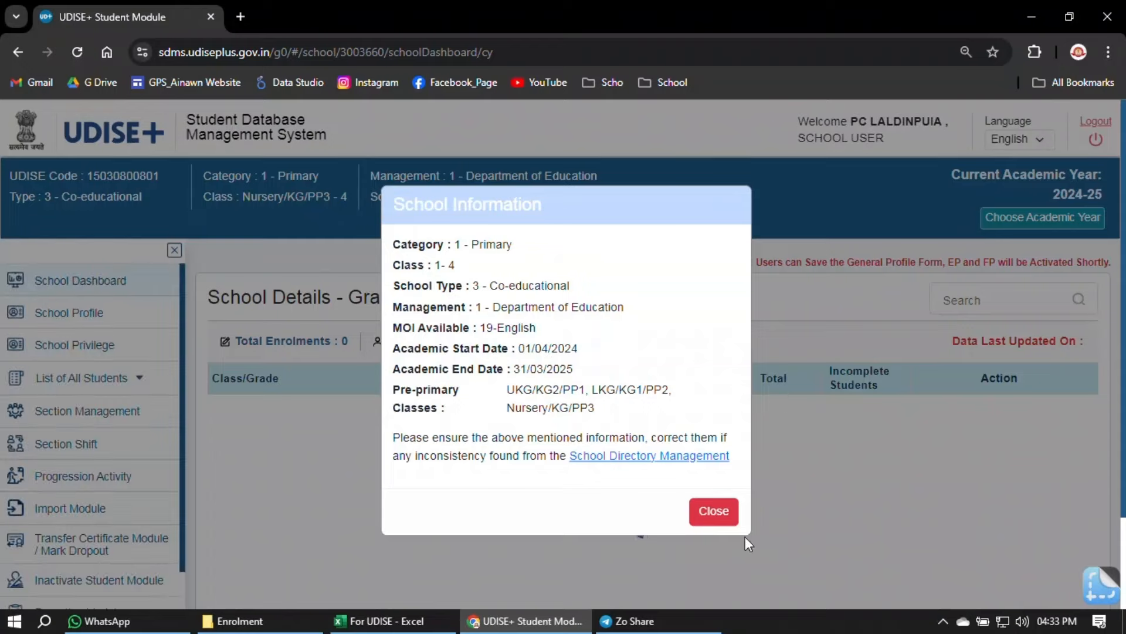
- Dismiss the School Information notice and open the Import Module's within-state, outside-state and dropbox options
left_click(713, 512)
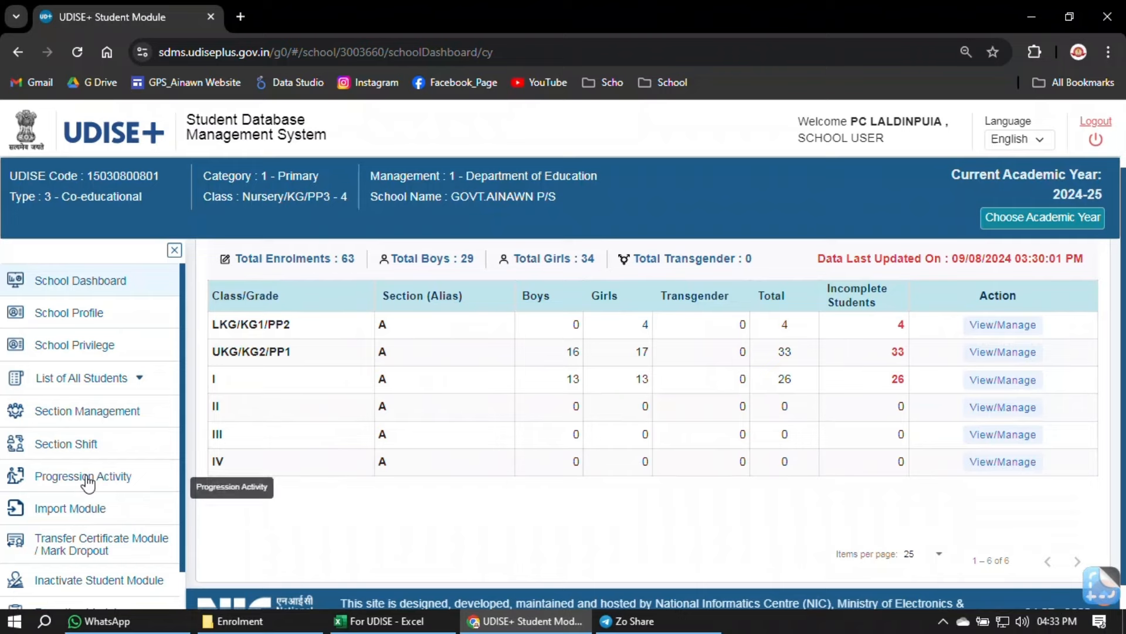
left_click(83, 514)
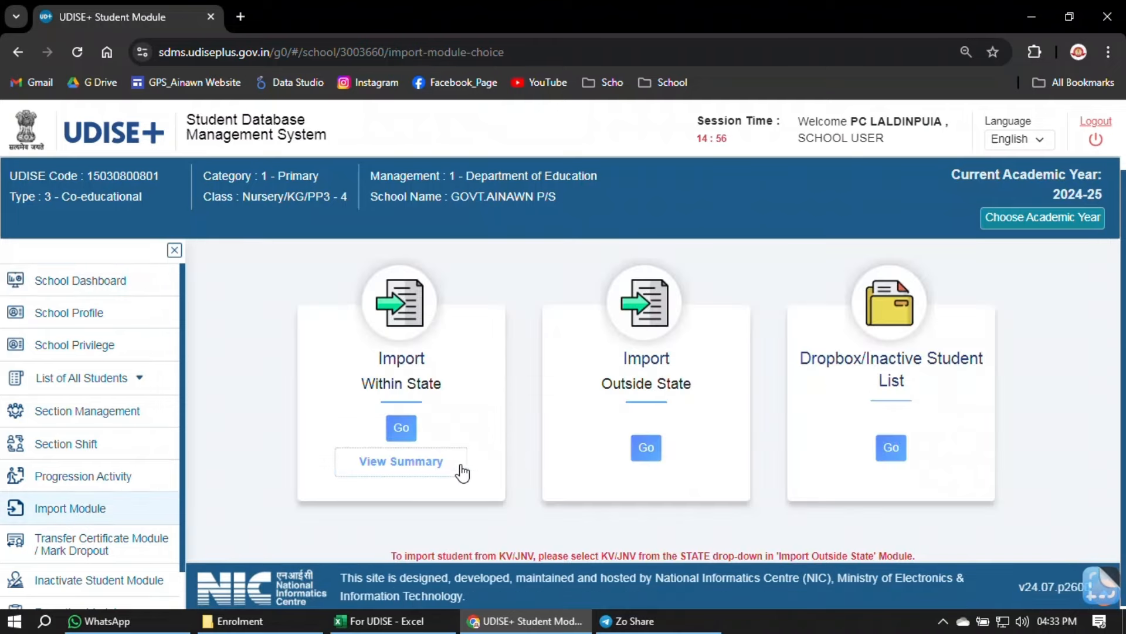
left_click_drag(379, 384, 433, 385)
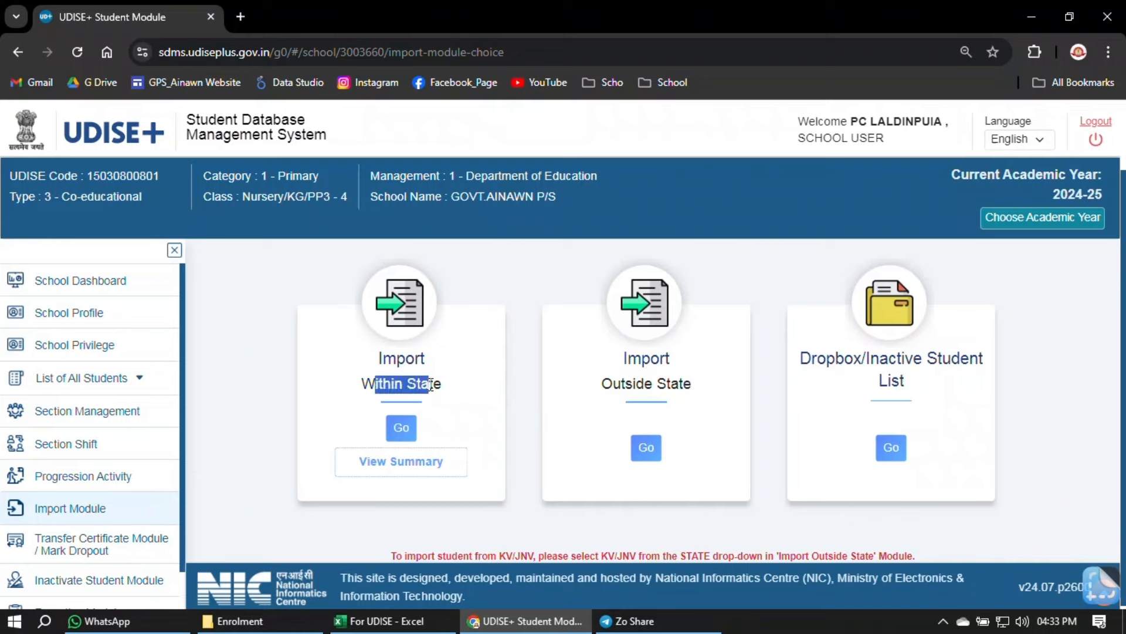
left_click_drag(612, 385, 686, 384)
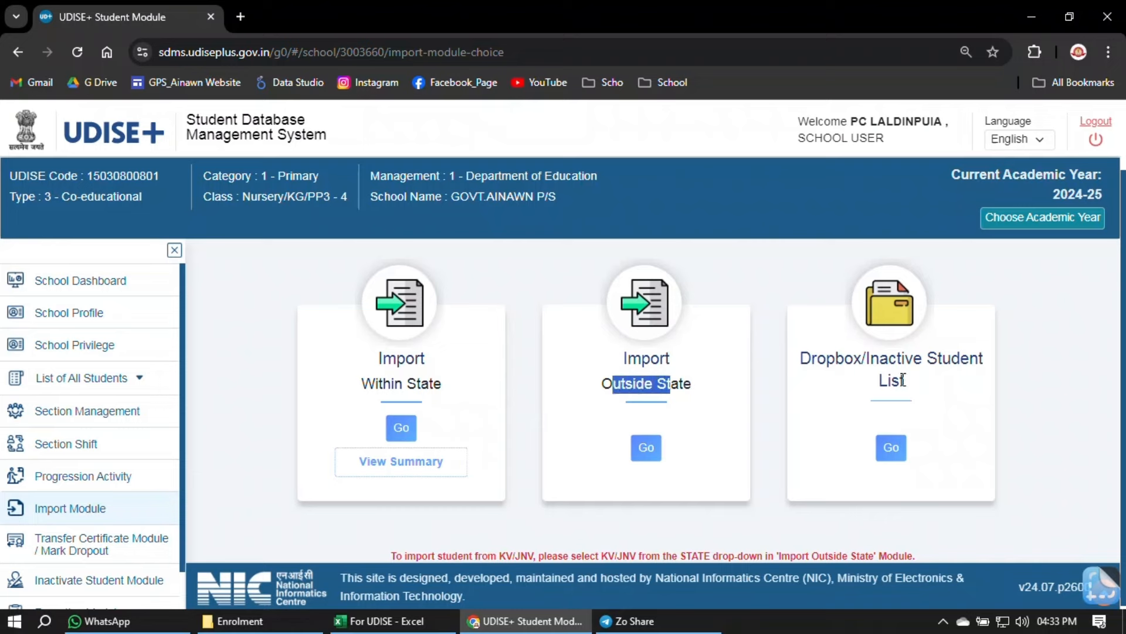
left_click(728, 293)
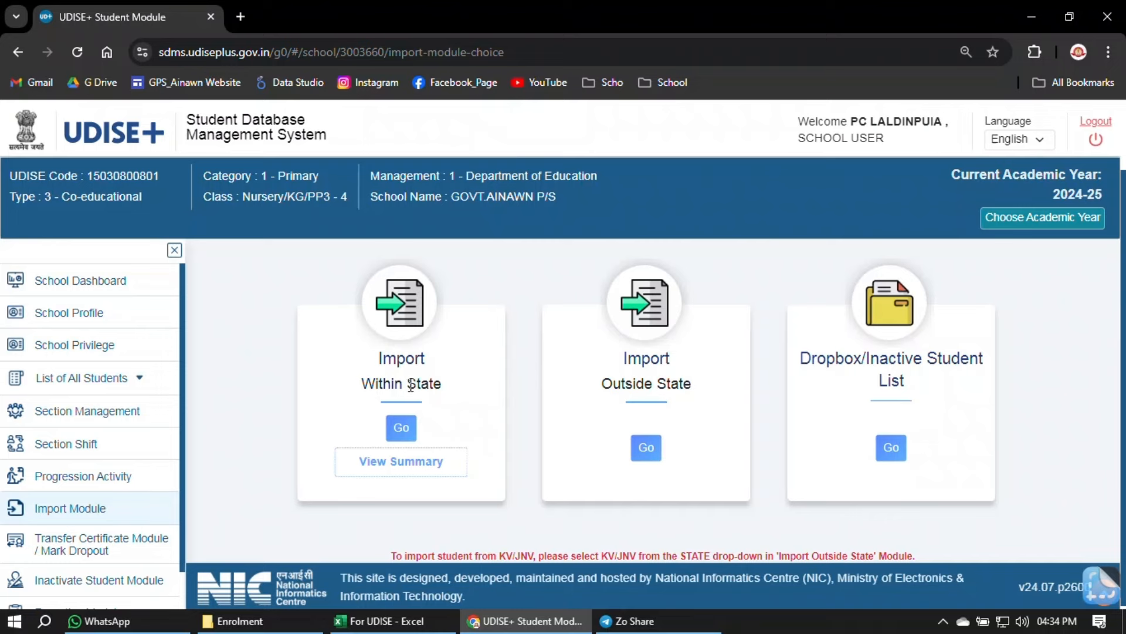
- Begin an Import Within State, reaching the 2023-24 to 2024-25 Import Student search by PEN and date of birth
left_click(406, 430)
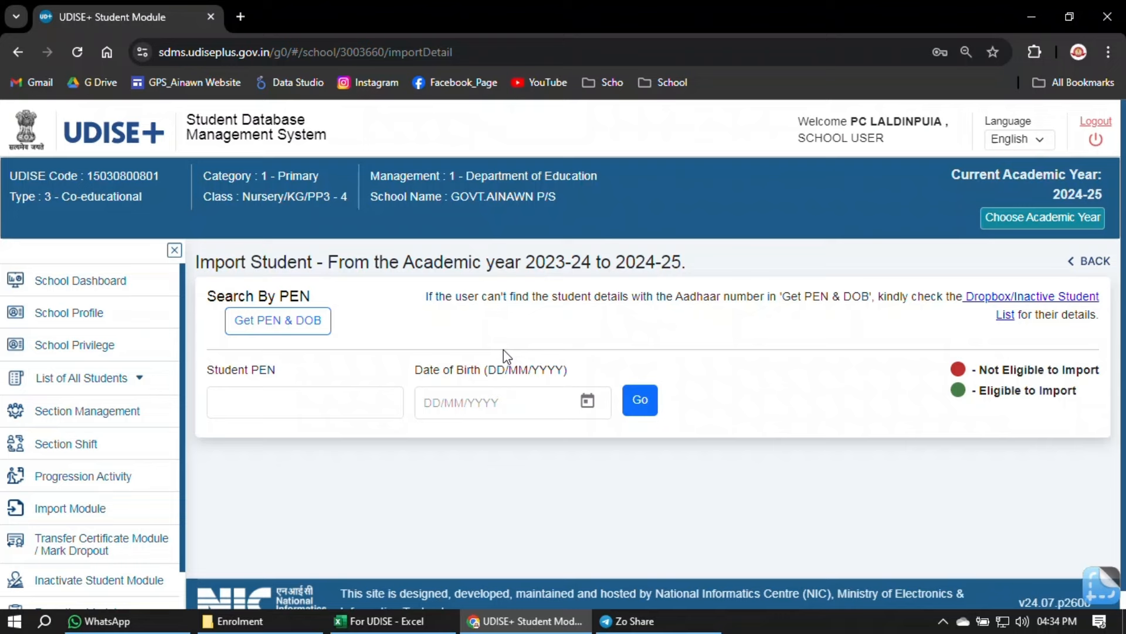
left_click(252, 397)
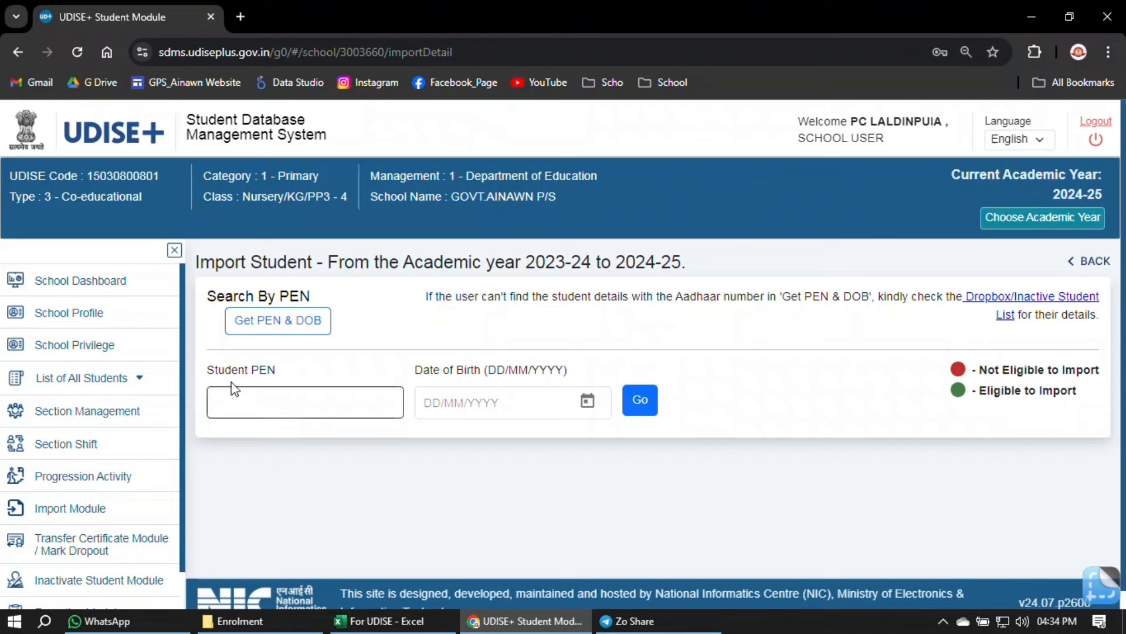
left_click(476, 405)
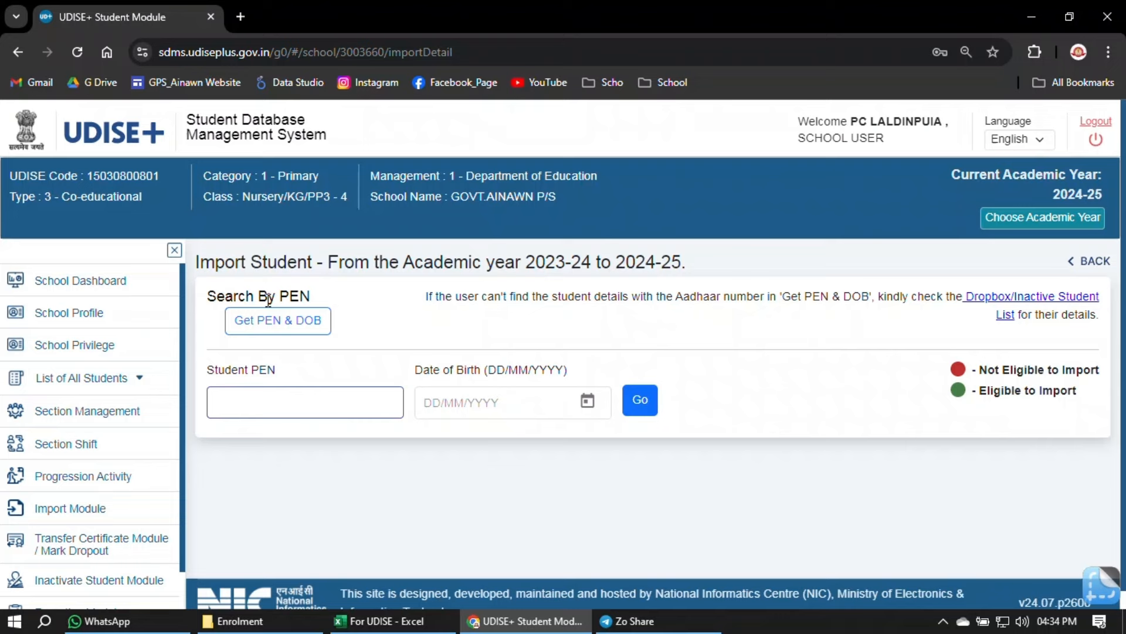
left_click_drag(284, 297, 276, 329)
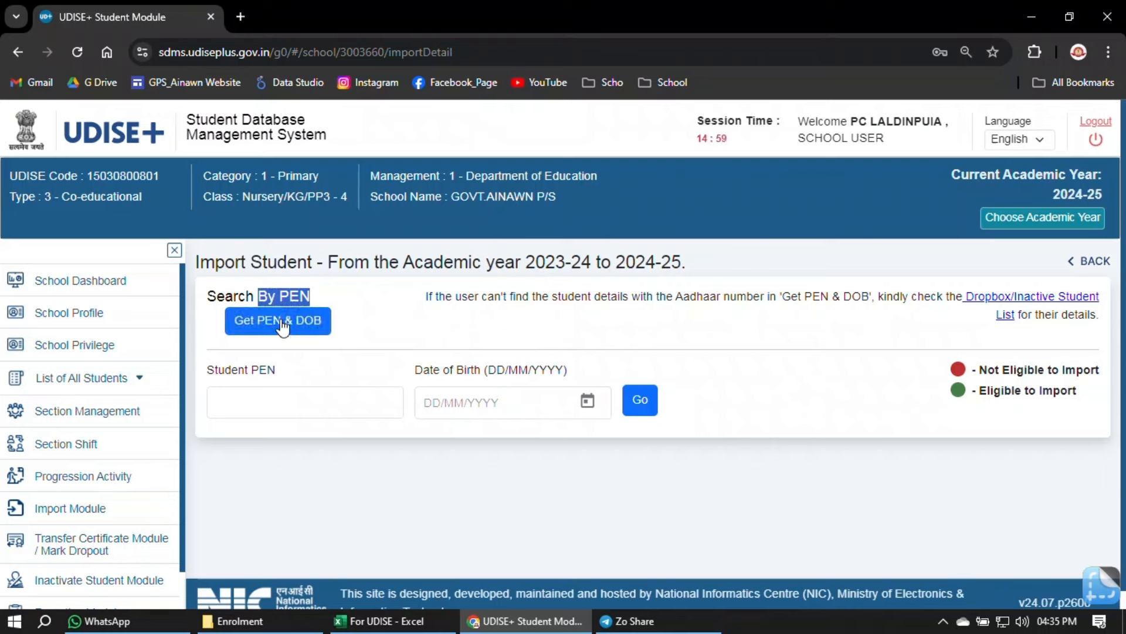
- Open the Get PEN & DOB lookup's Aadhaar and birth-year fields, then bring up the For UDISE workbook
left_click(281, 318)
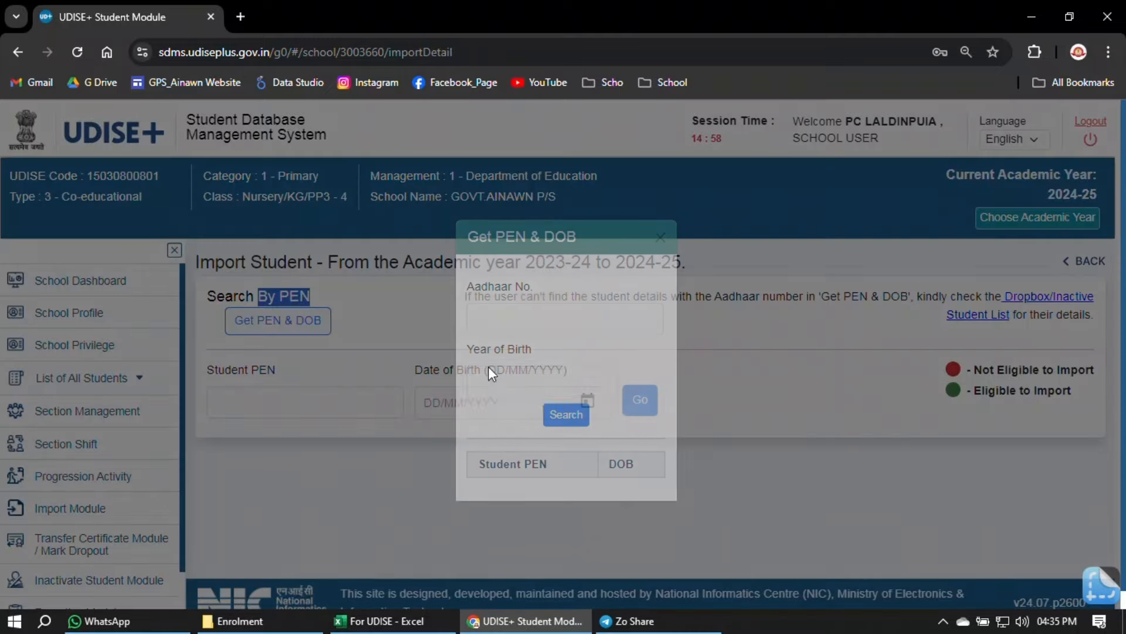
left_click(506, 317)
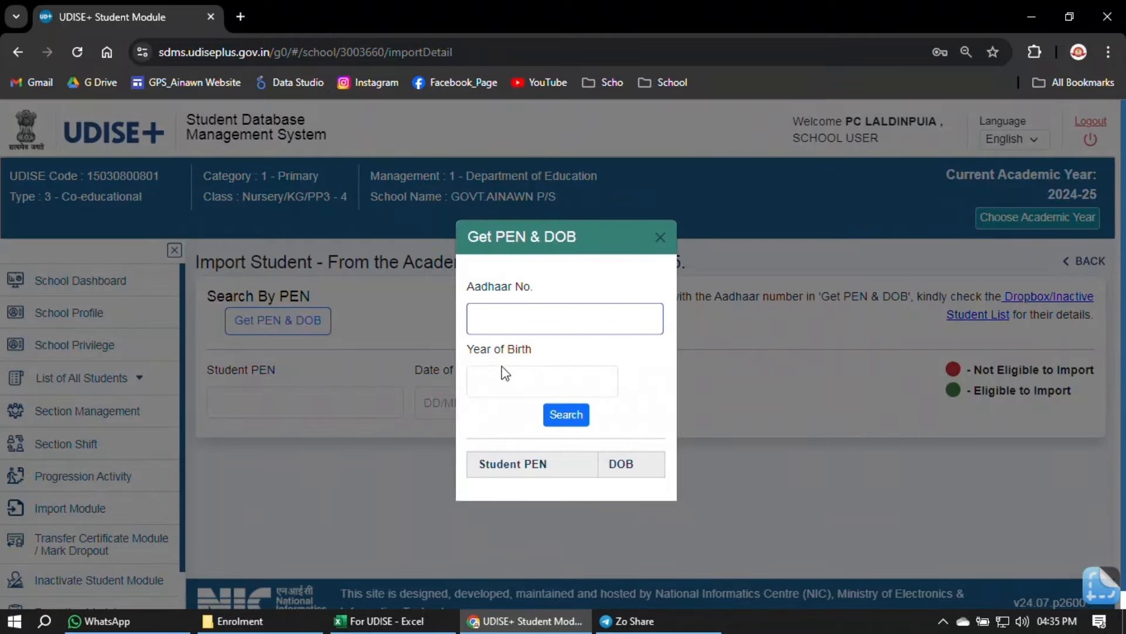
left_click(496, 381)
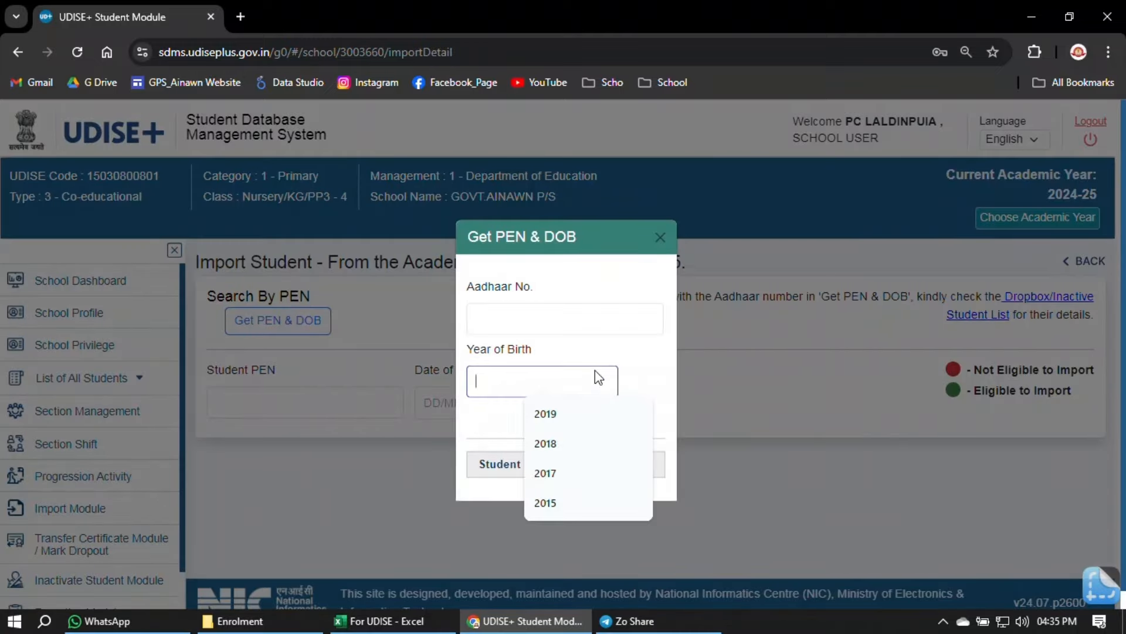
left_click(513, 313)
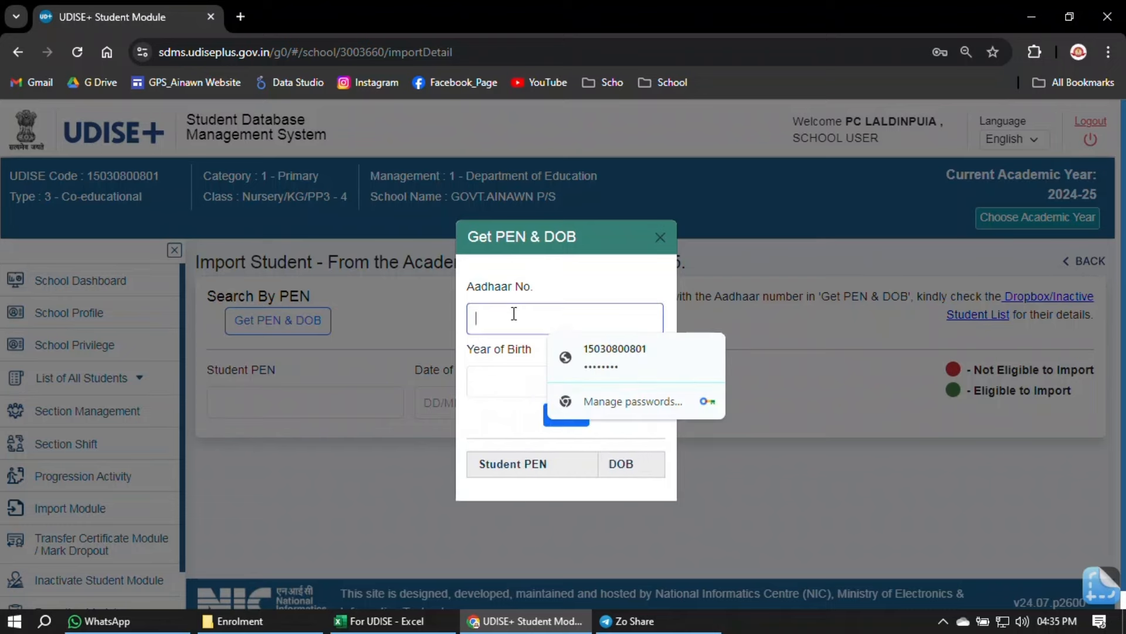
left_click(597, 294)
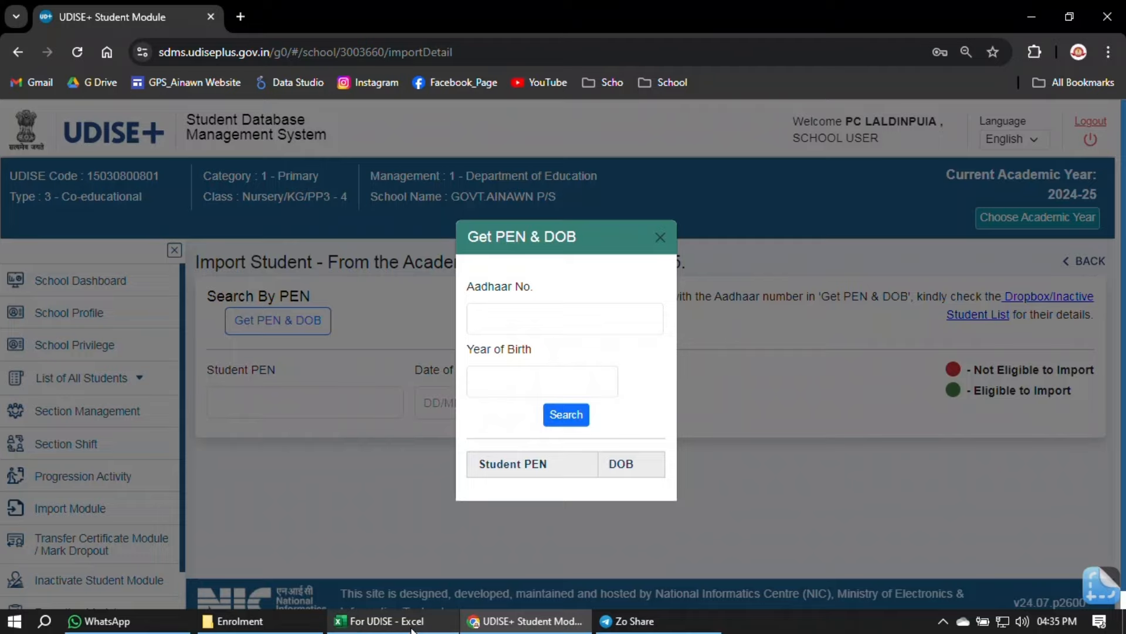
left_click(387, 620)
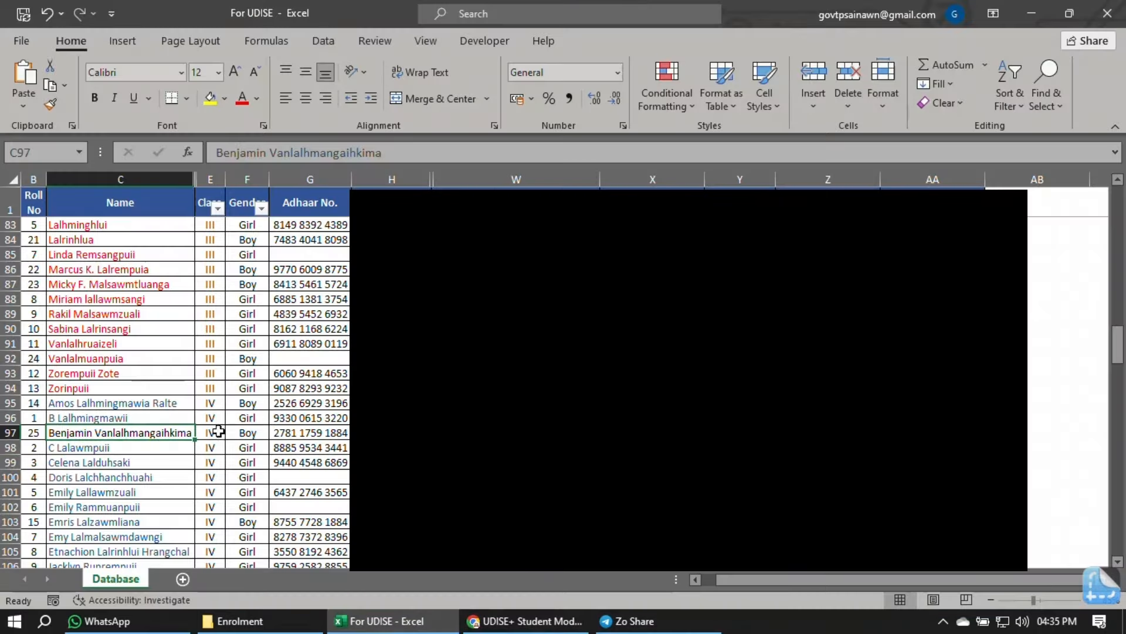
- Copy the row-74 class III student's Aadhaar number from cell G74 into the lookup's Aadhaar No. field
scroll(193, 412, "up", 1)
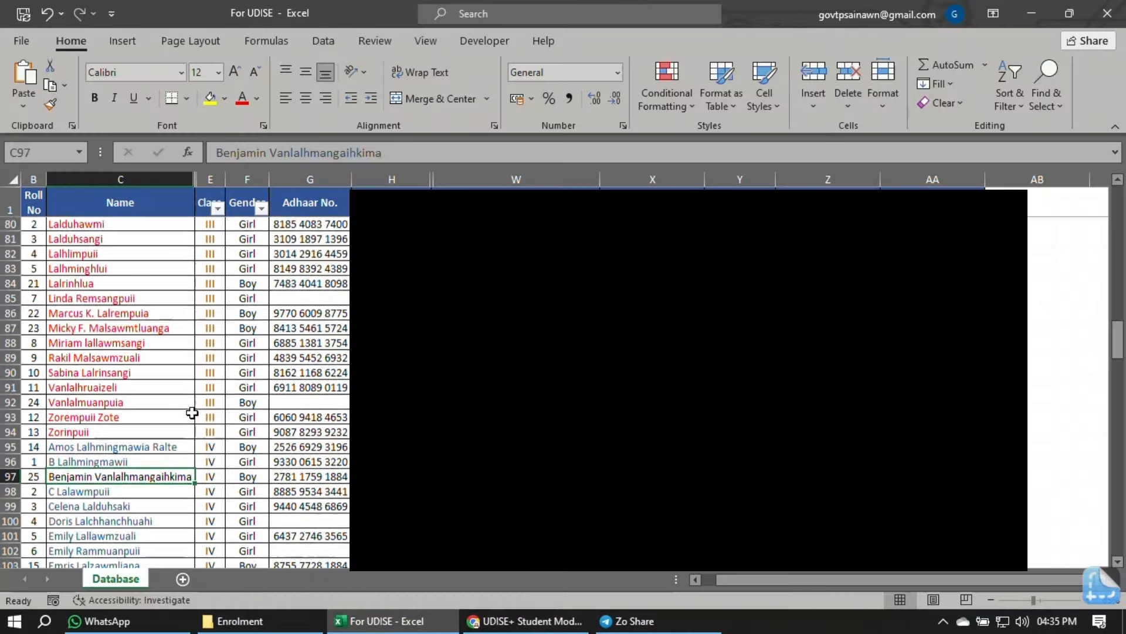
scroll(193, 413, "up", 4)
left_click(147, 314)
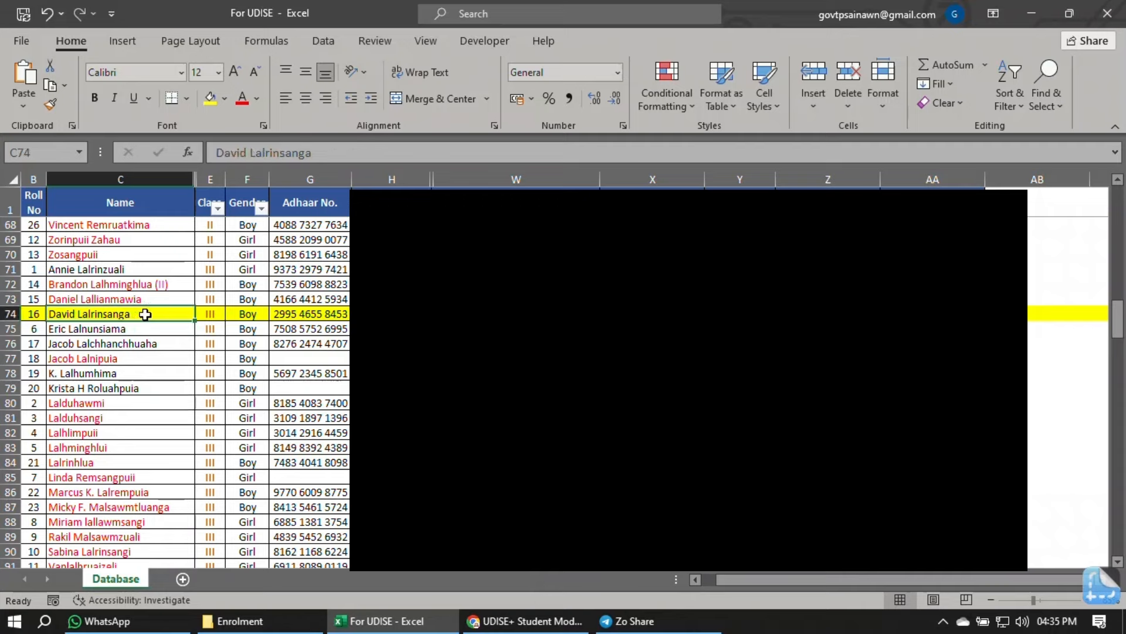
left_click(329, 320)
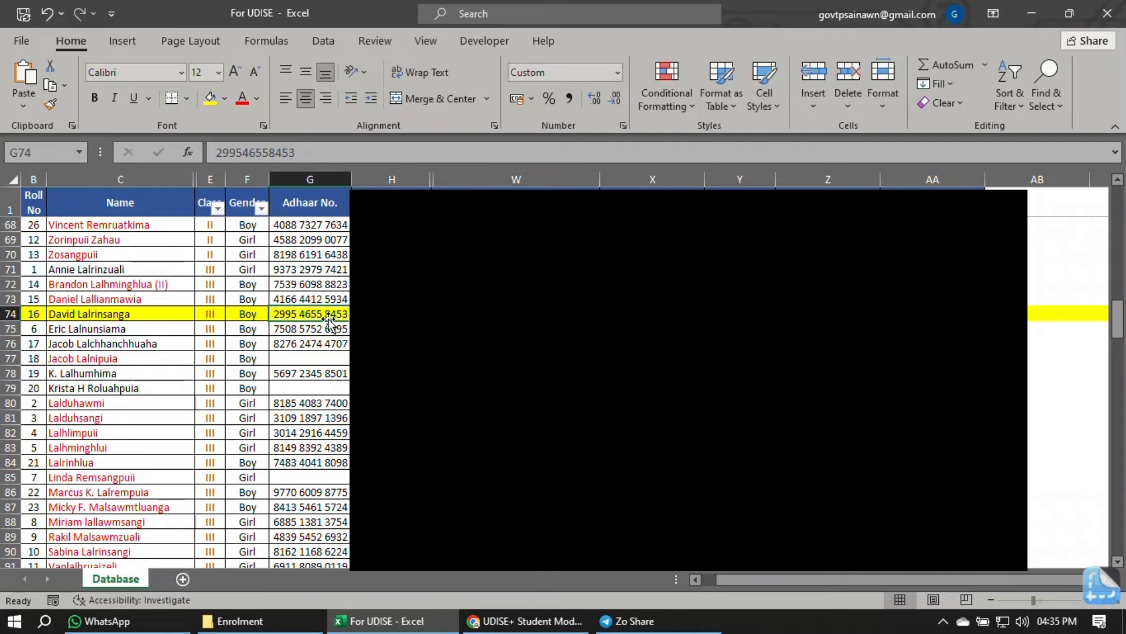
left_click_drag(294, 153, 194, 160)
right_click(245, 153)
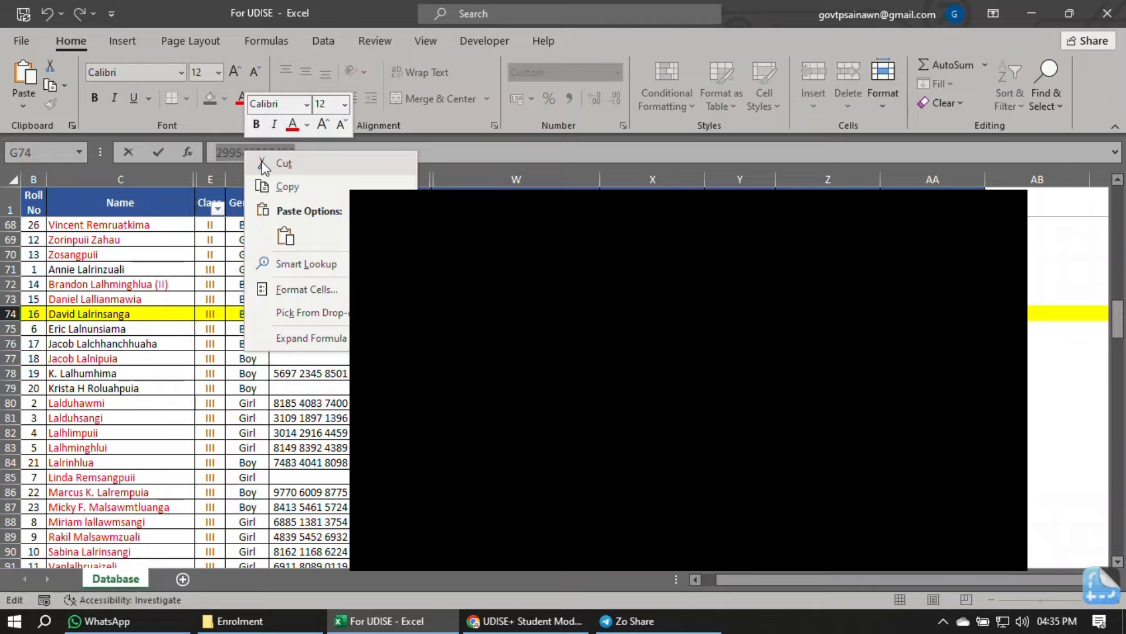
left_click(309, 192)
left_click(527, 621)
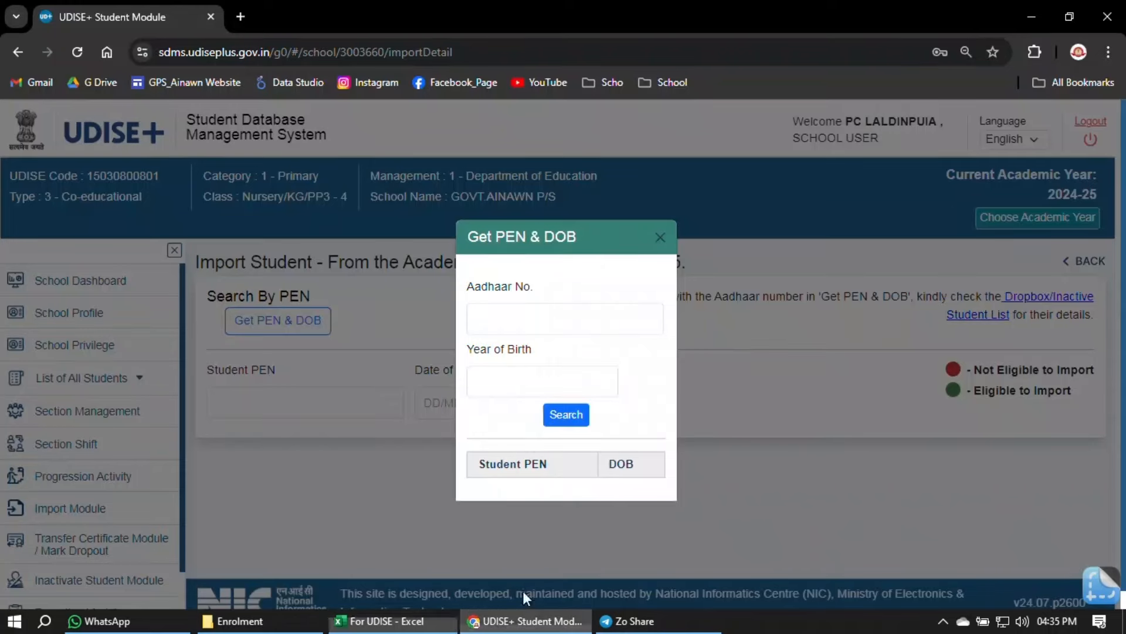
left_click(513, 312)
key("ctrl+v")
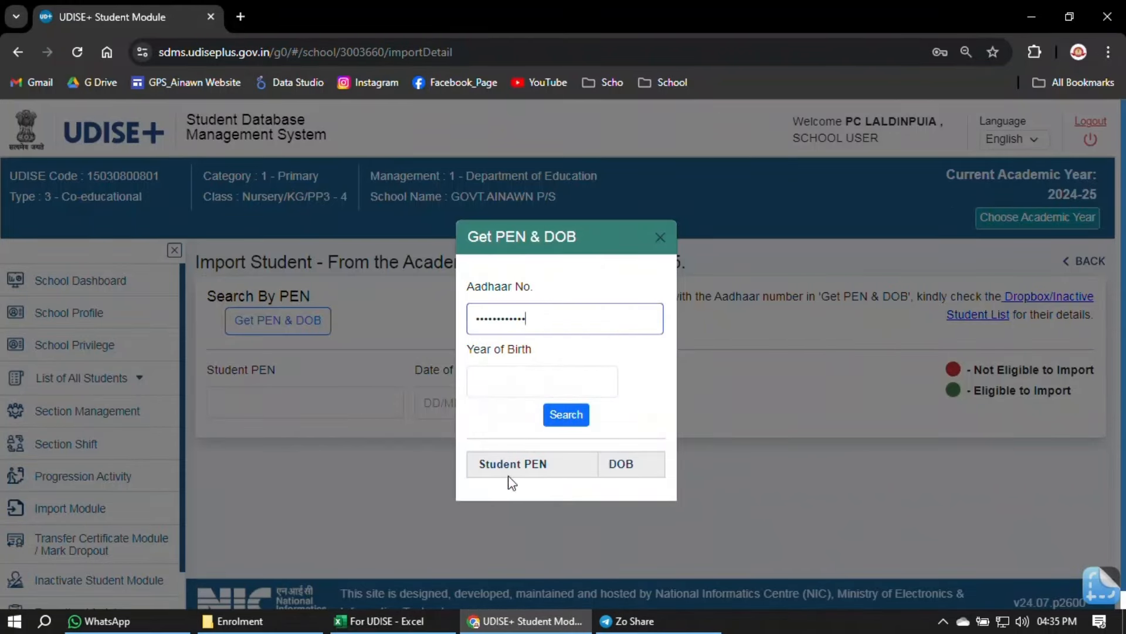
left_click(381, 620)
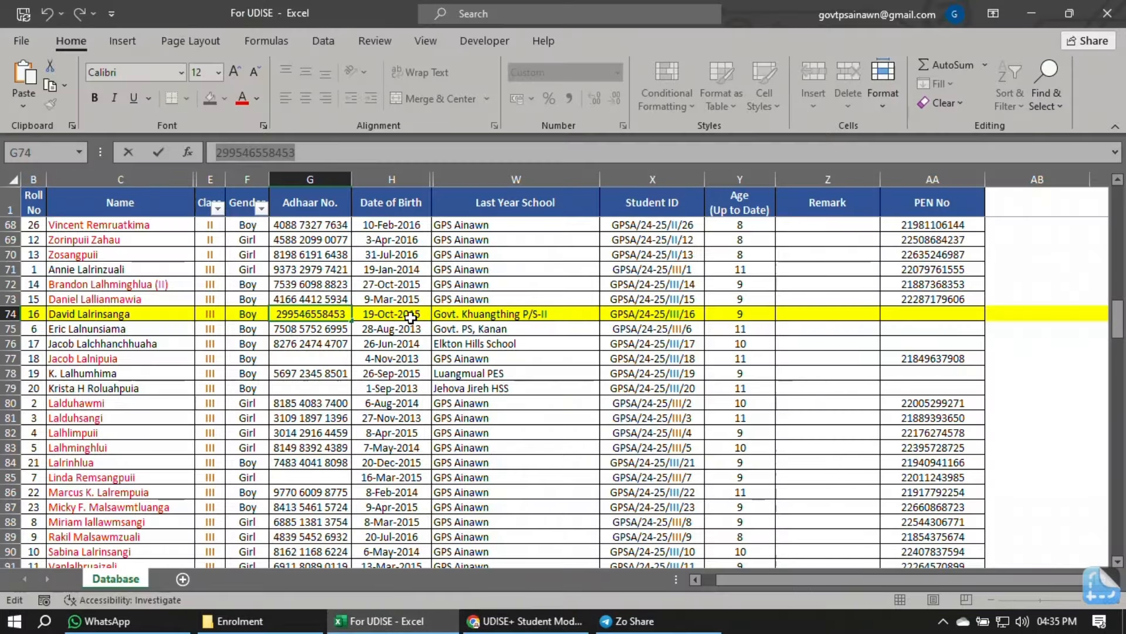
left_click(526, 621)
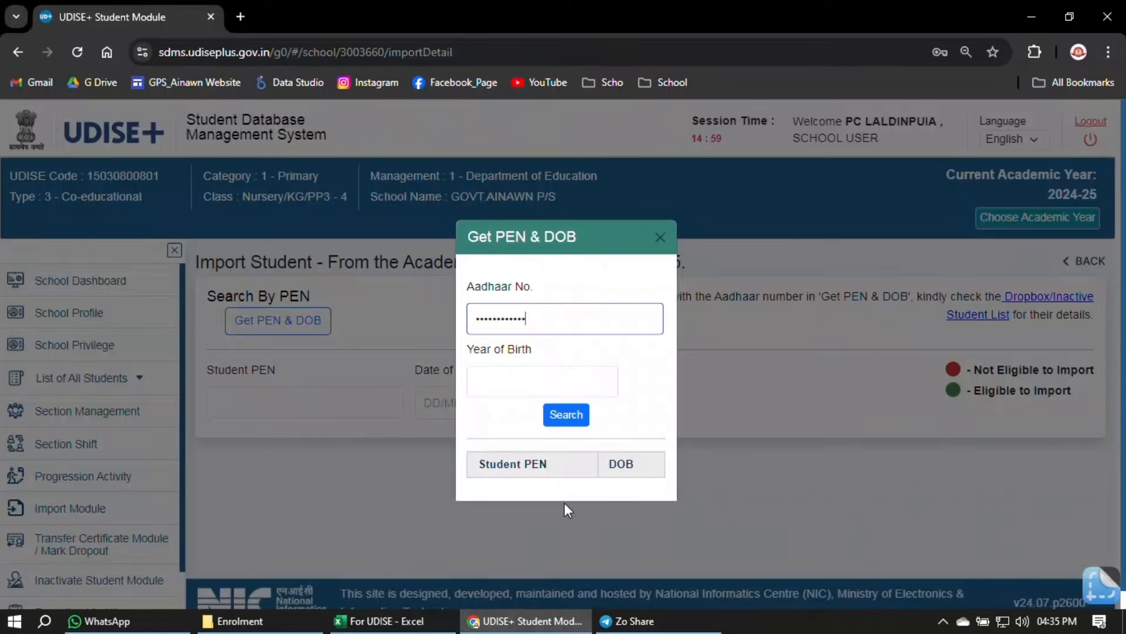
- Look up the student with birth year 2015 and copy the returned student PEN
left_click(528, 386)
type("2015")
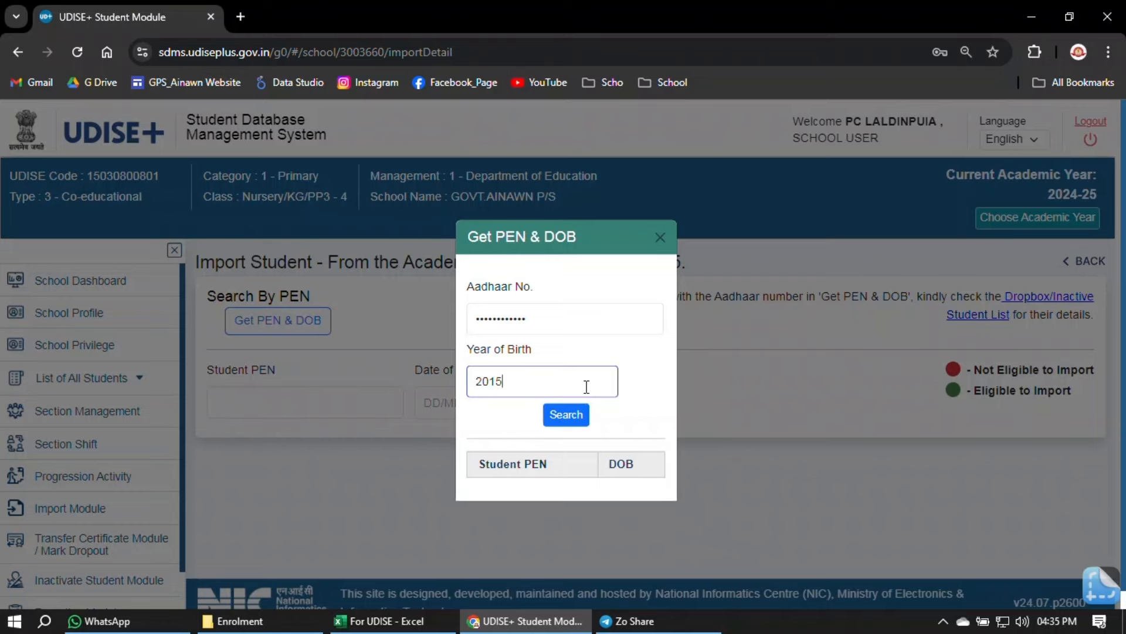
left_click(570, 418)
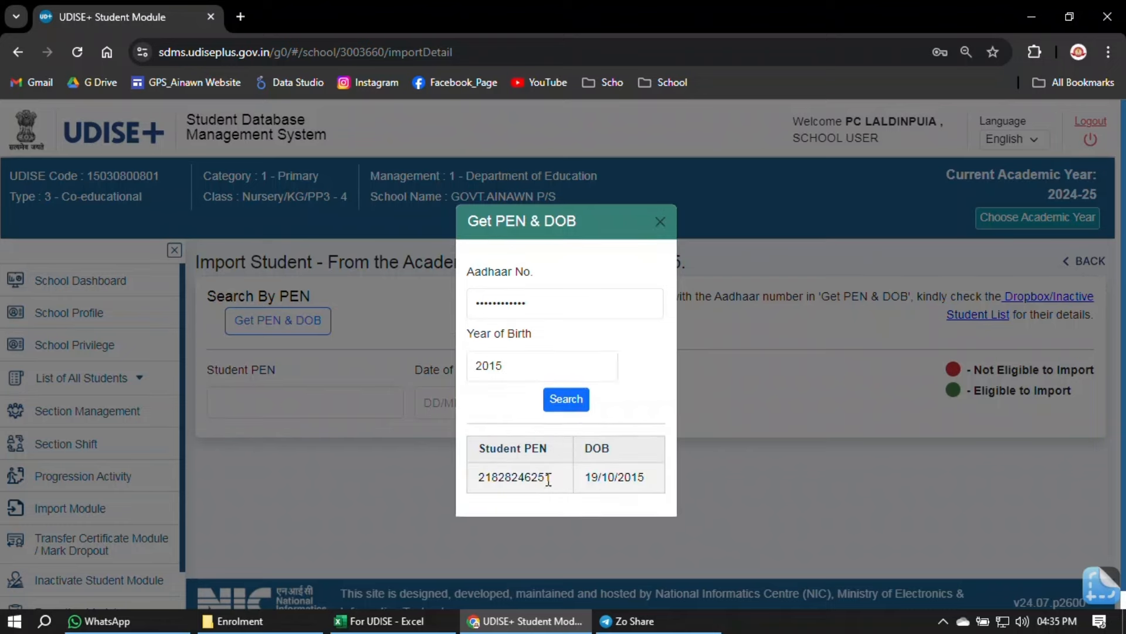
left_click_drag(549, 479, 476, 480)
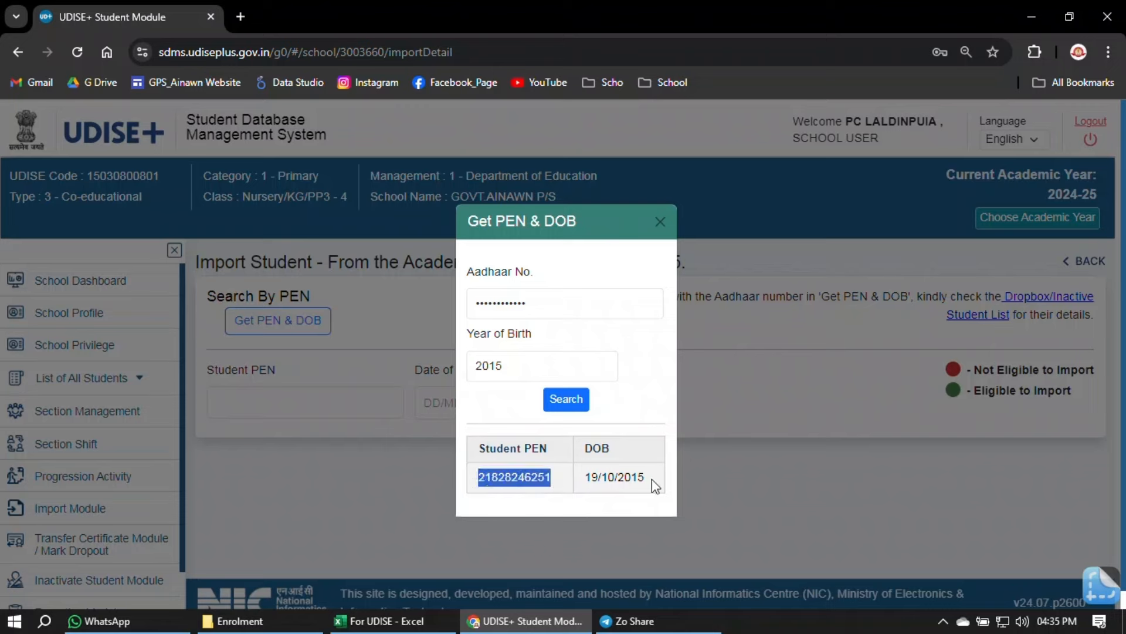
left_click_drag(656, 486, 591, 478)
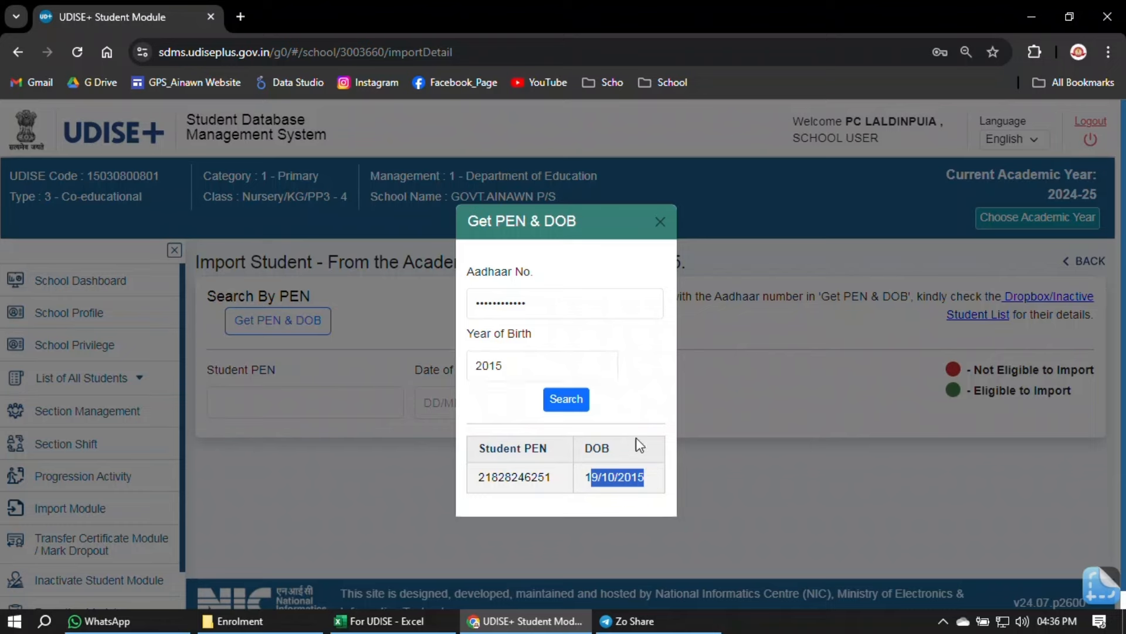
left_click(627, 479)
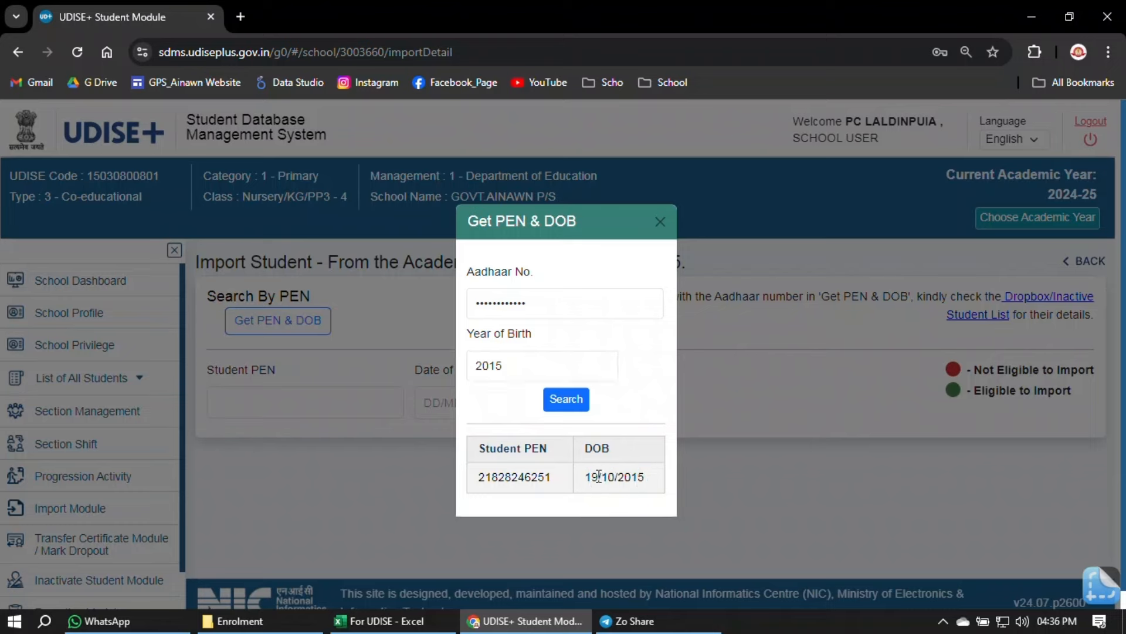
left_click_drag(646, 479, 585, 476)
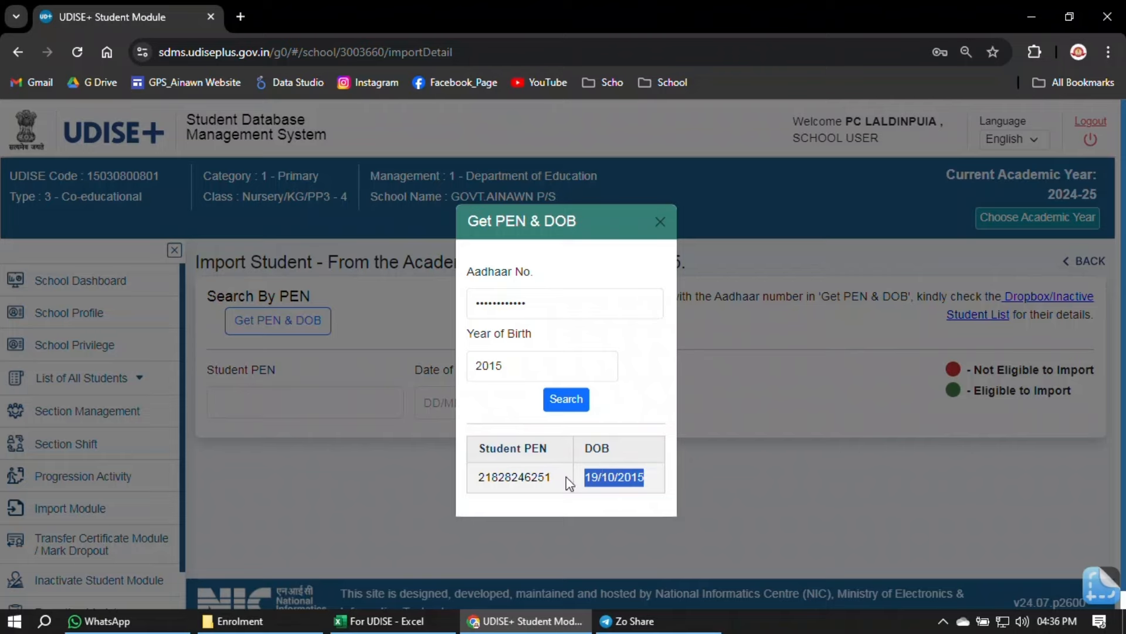
left_click_drag(552, 479, 478, 490)
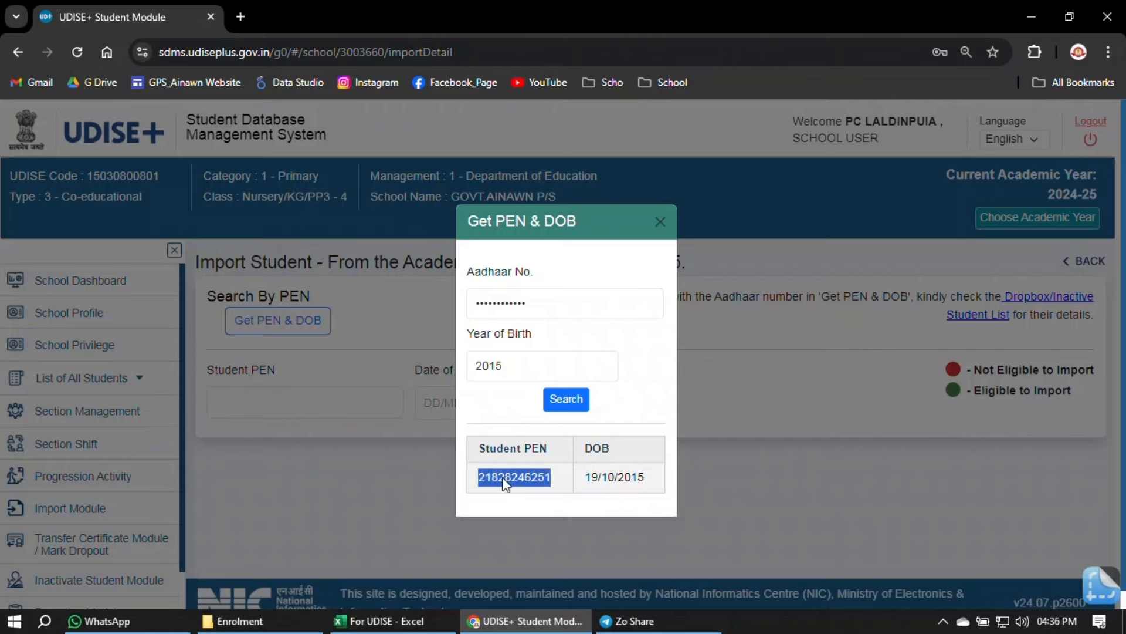
right_click(531, 473)
left_click(595, 273)
- Close the PEN & DOB lookup, decline Chrome's password prompt, and return to the Student PEN field
left_click(660, 221)
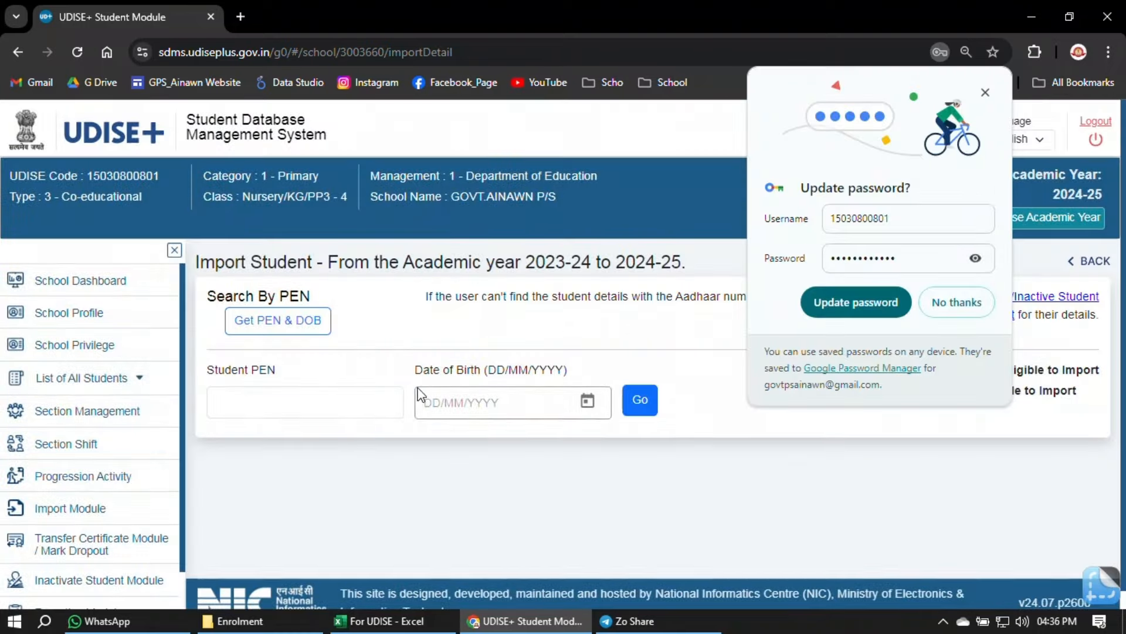
left_click(988, 95)
left_click(347, 397)
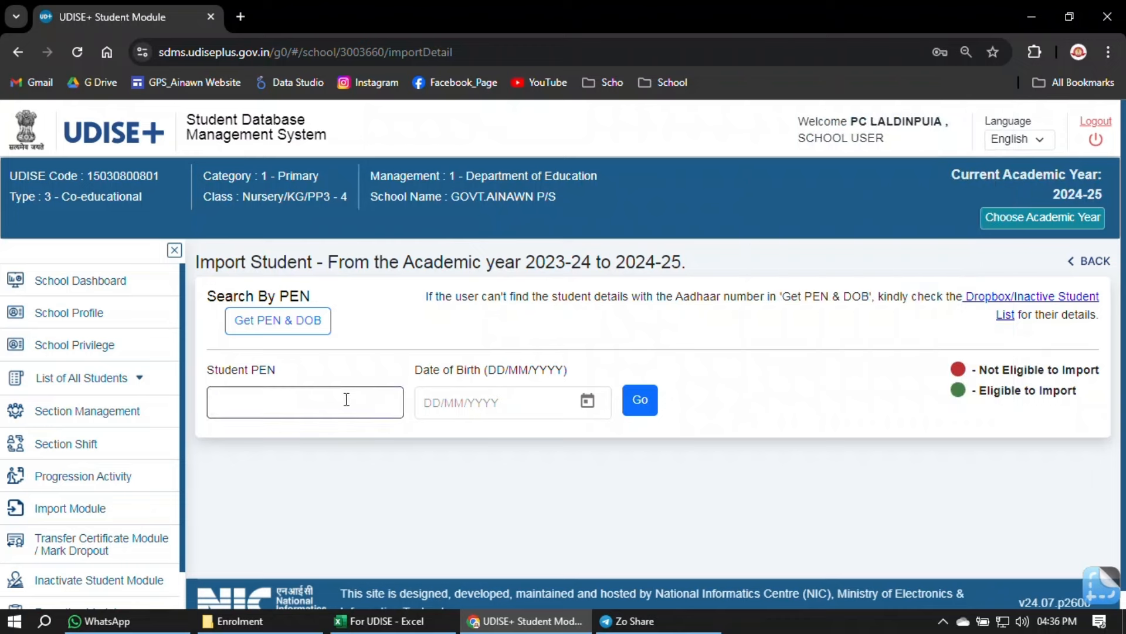
- Paste the copied PEN into the Import Student search and enter the student's date of birth in DD/MM/YYYY
key("ctrl+v")
left_click(387, 621)
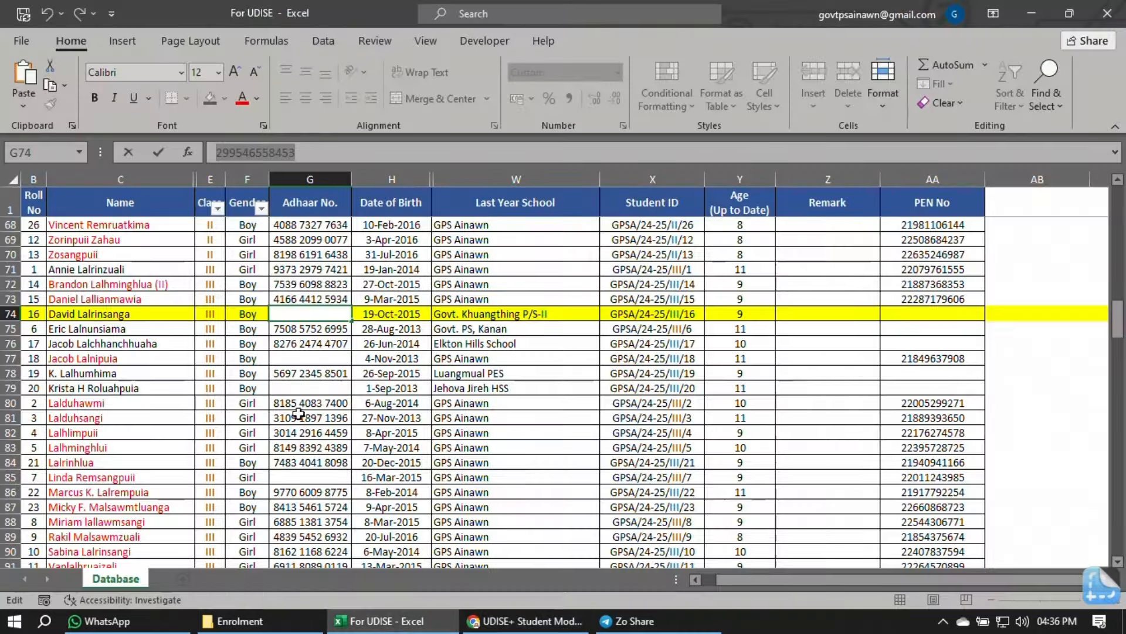
key("Escape")
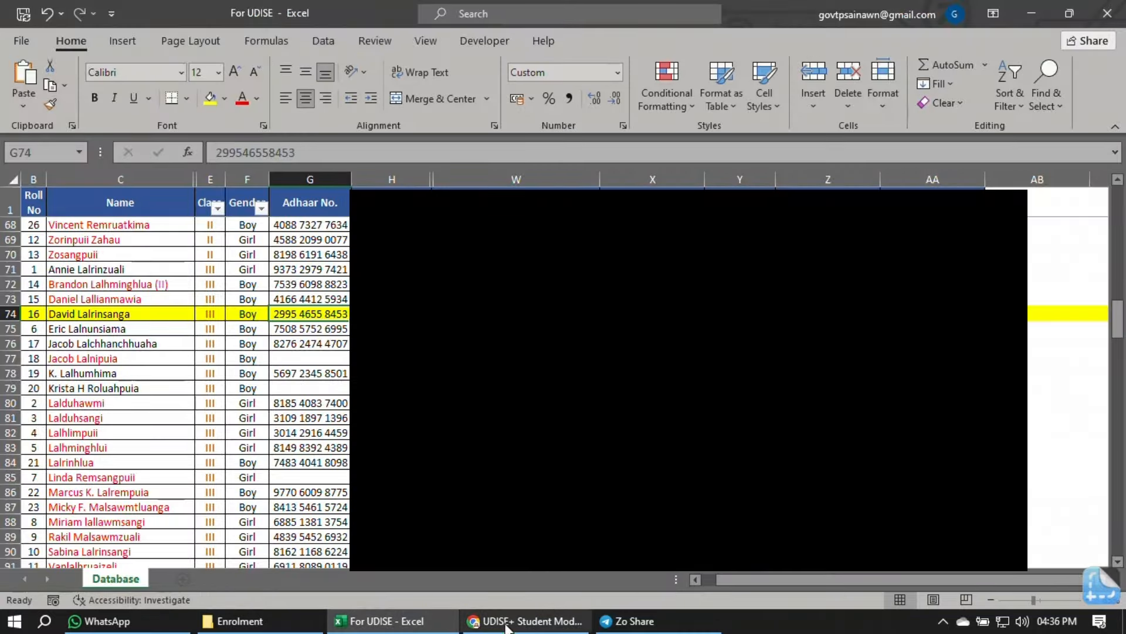
left_click(521, 623)
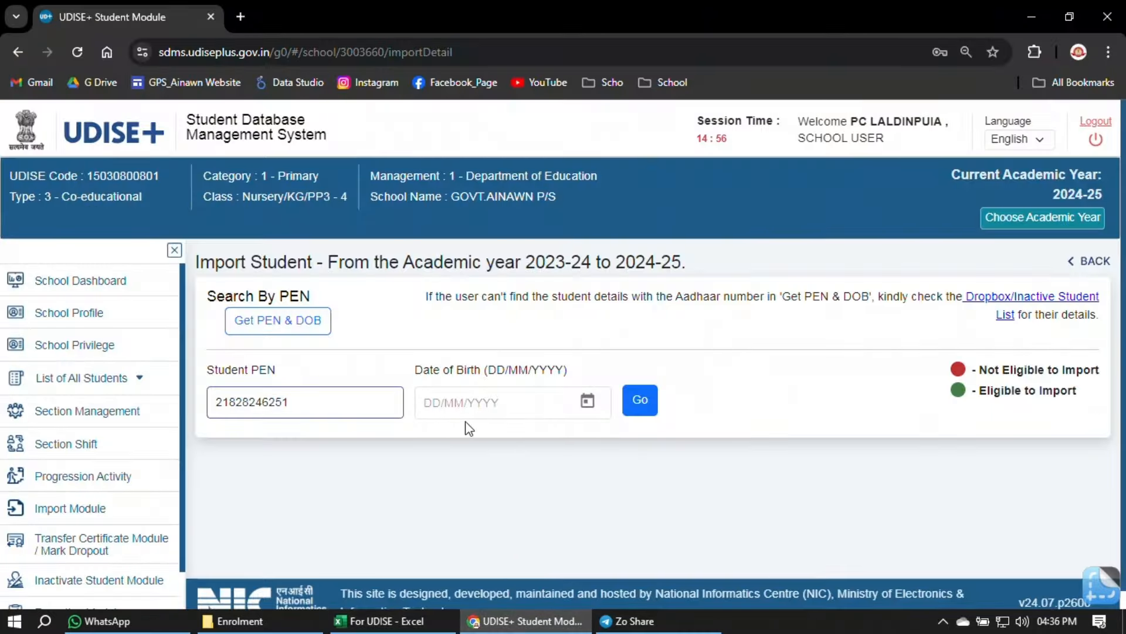
left_click(447, 405)
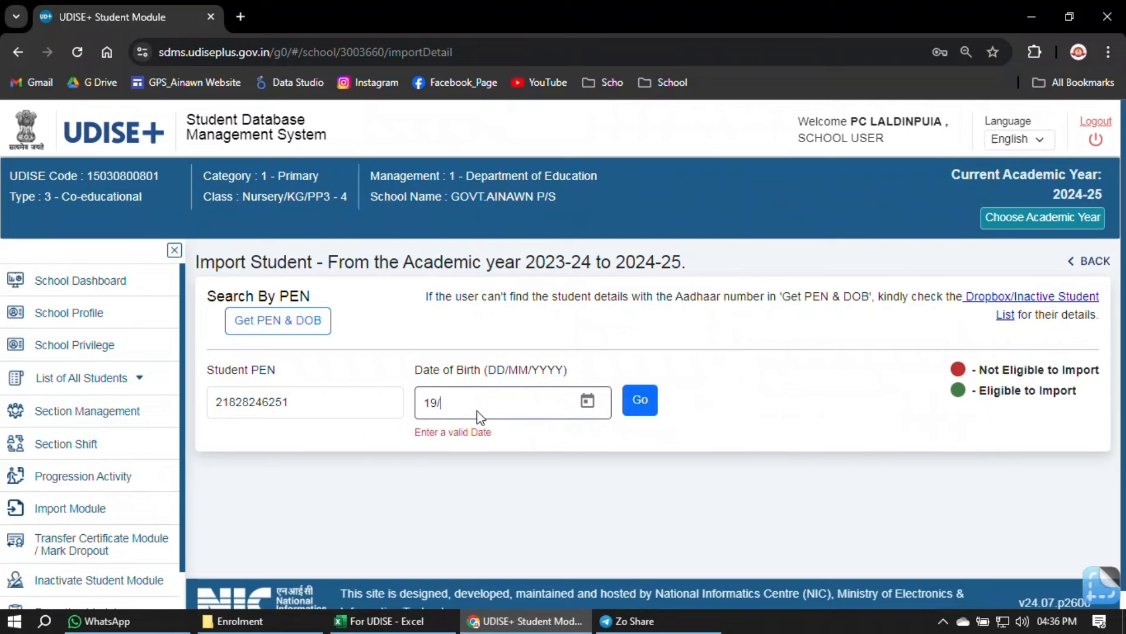
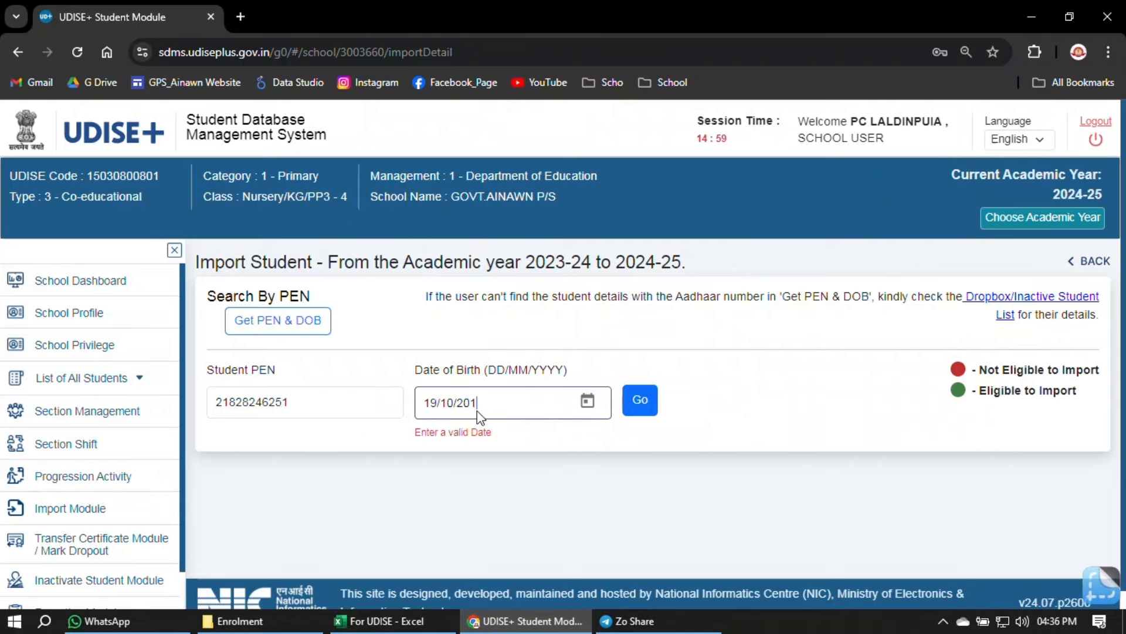
- Pull up the student's record and keep the 2024-25 Import Class at III, leaving the section unchosen
left_click(634, 409)
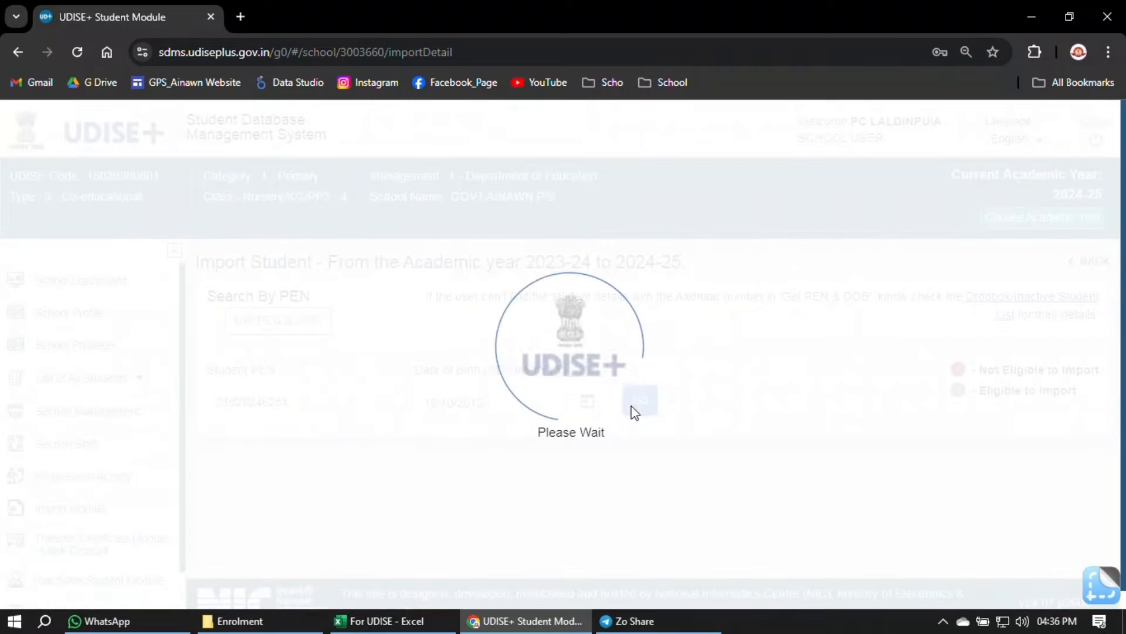
scroll(628, 465, "down", 3)
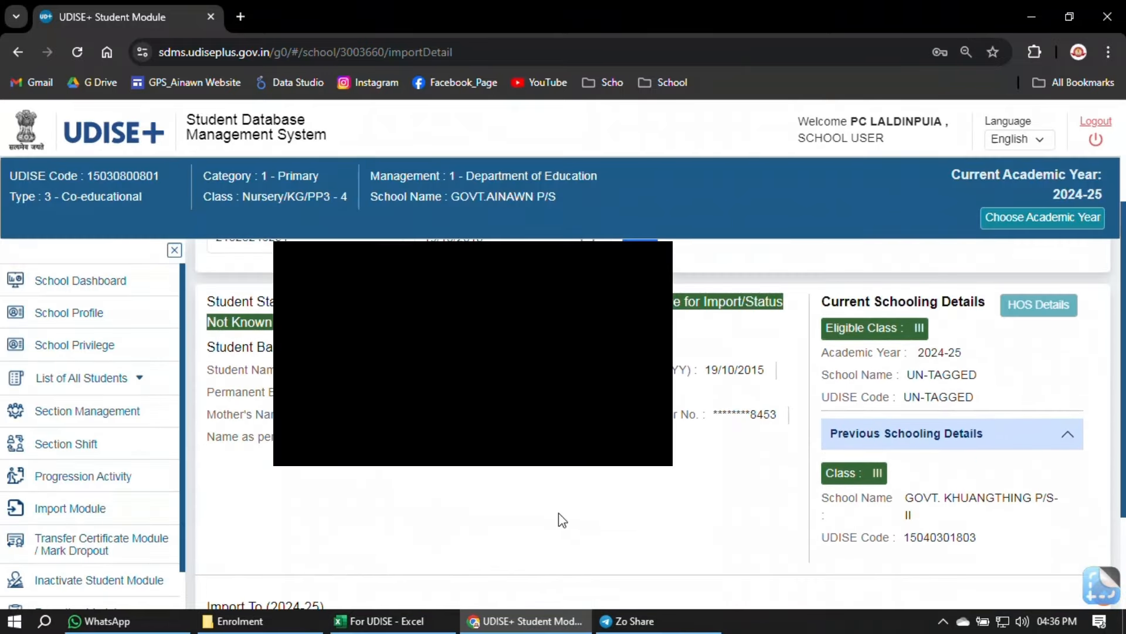
scroll(593, 498, "down", 3)
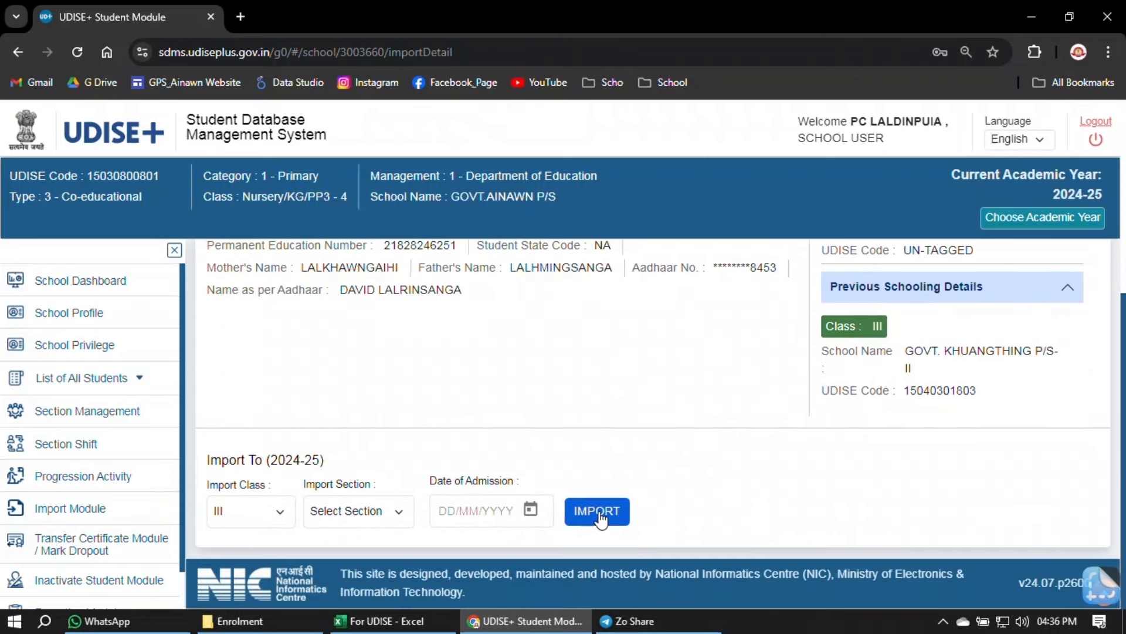
left_click(281, 516)
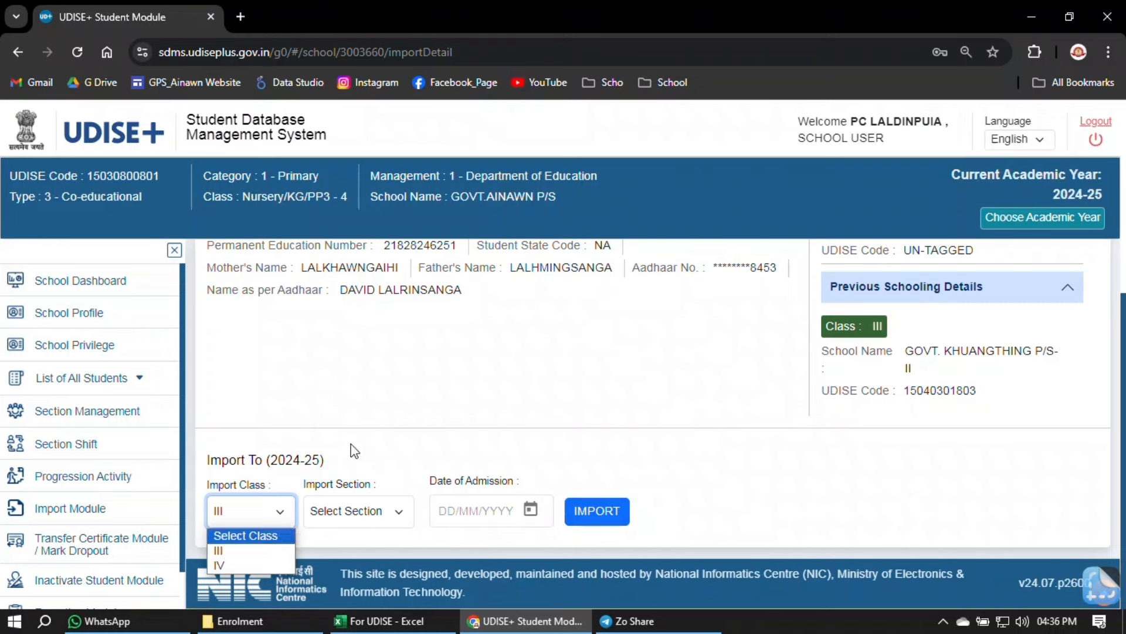
left_click(365, 511)
left_click(373, 508)
left_click(373, 509)
left_click(457, 513)
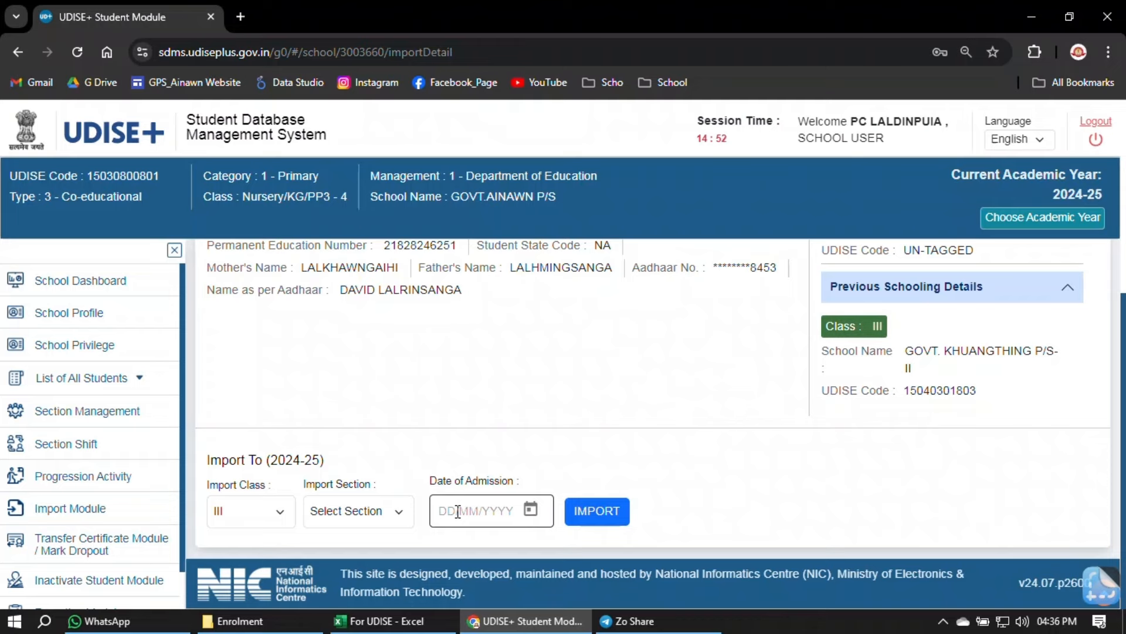
scroll(610, 423, "up", 3)
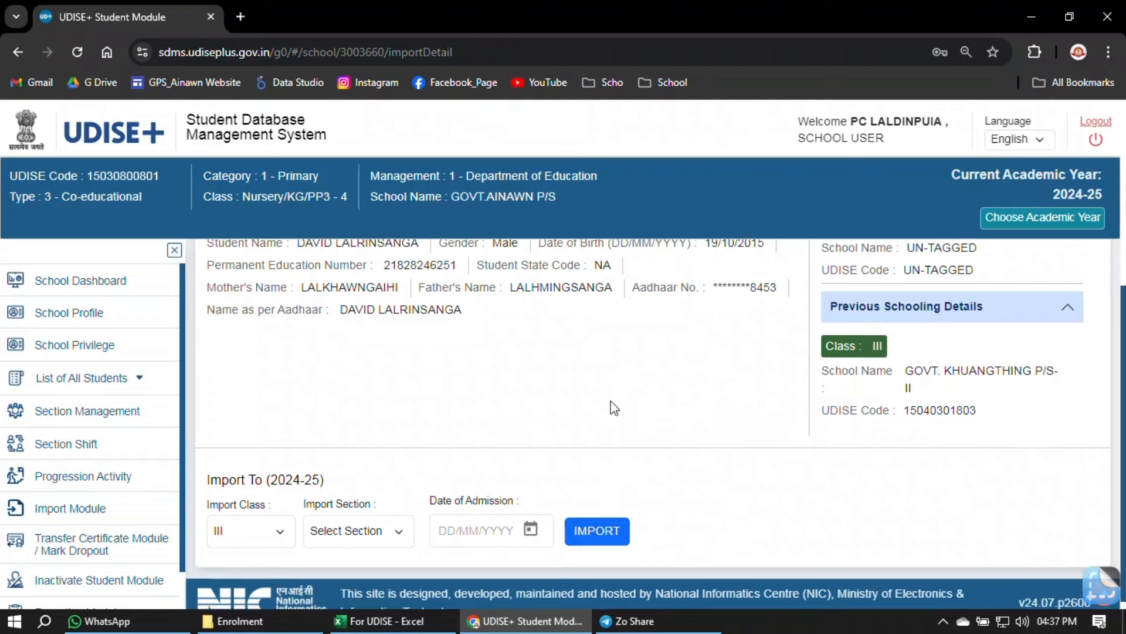
scroll(612, 473, "down", 1)
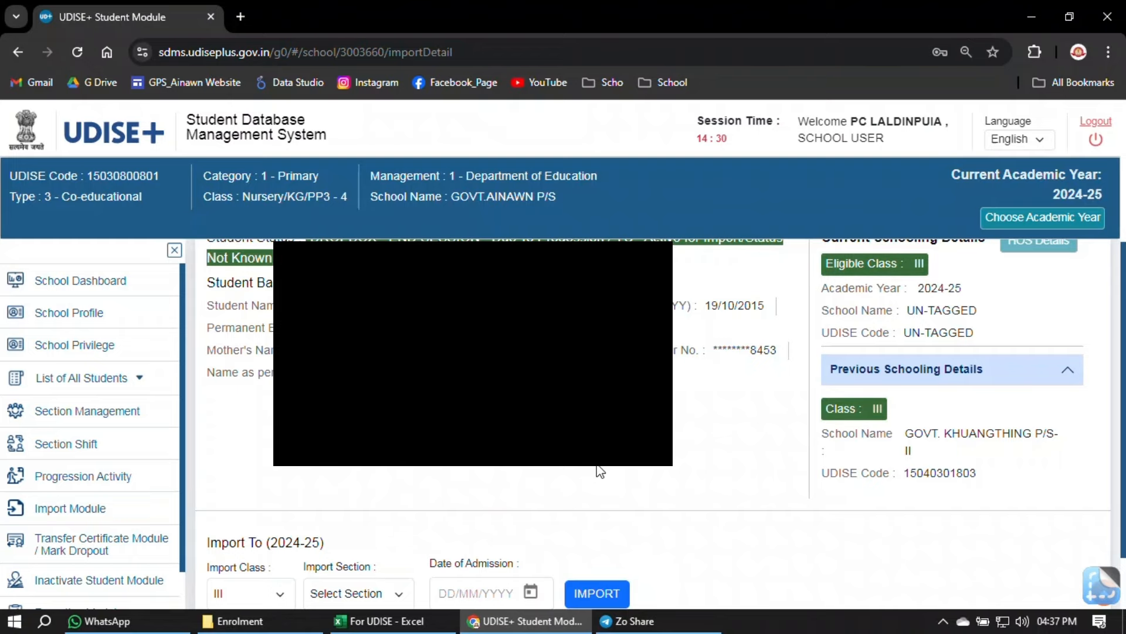
scroll(601, 471, "up", 4)
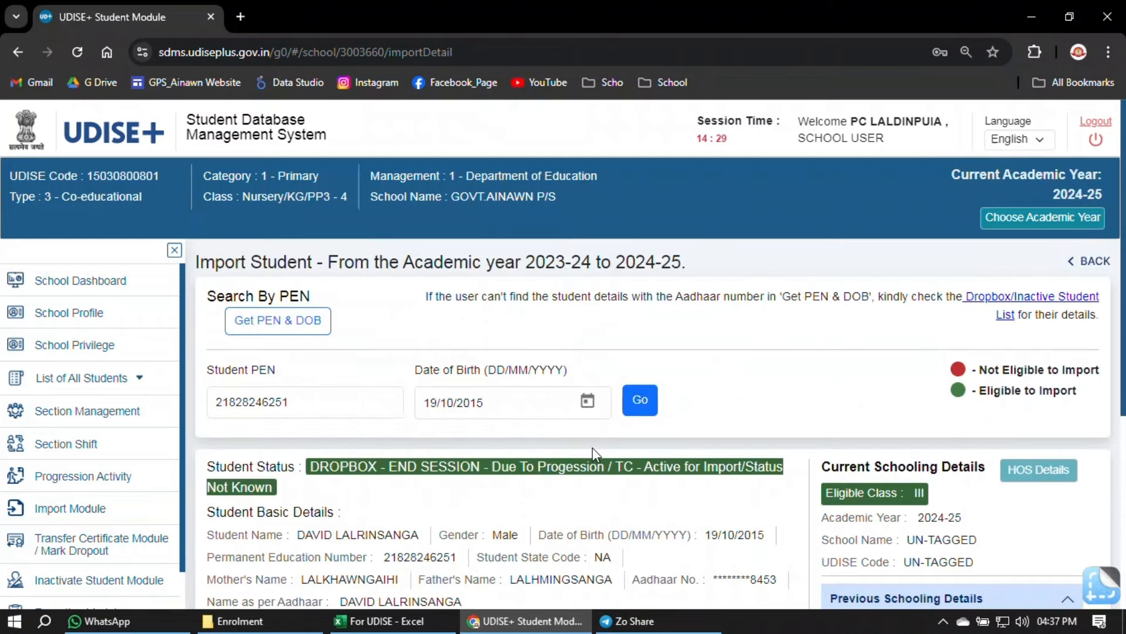
- Go back through Import Module to a fresh Import Within State search, closing the Get PEN & DOB lookup
left_click(306, 326)
left_click(557, 317)
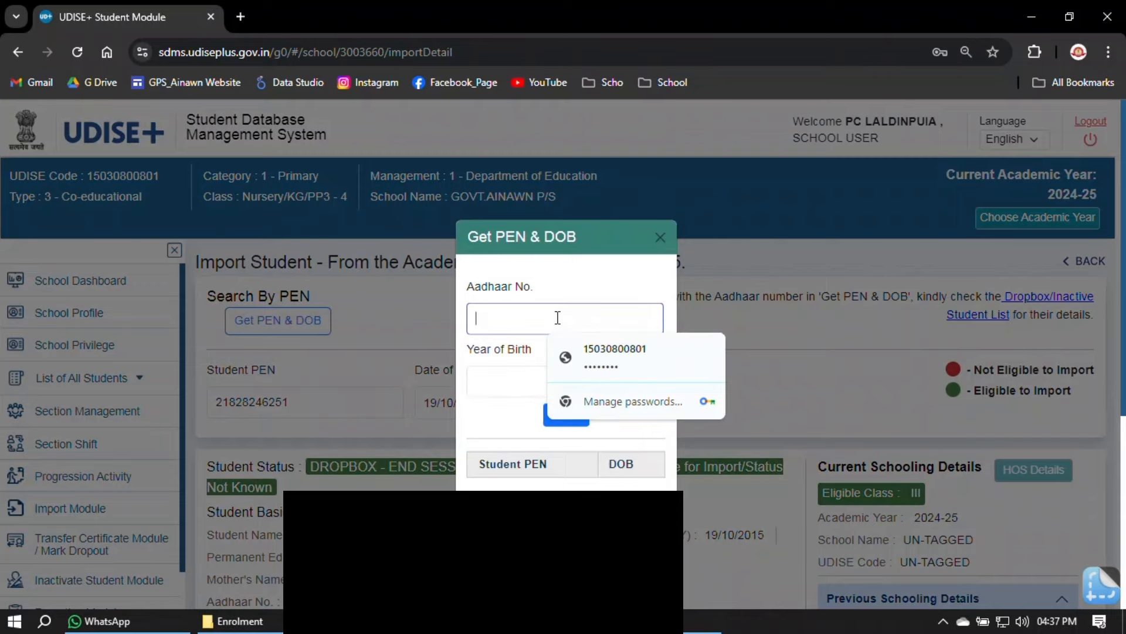
left_click(659, 238)
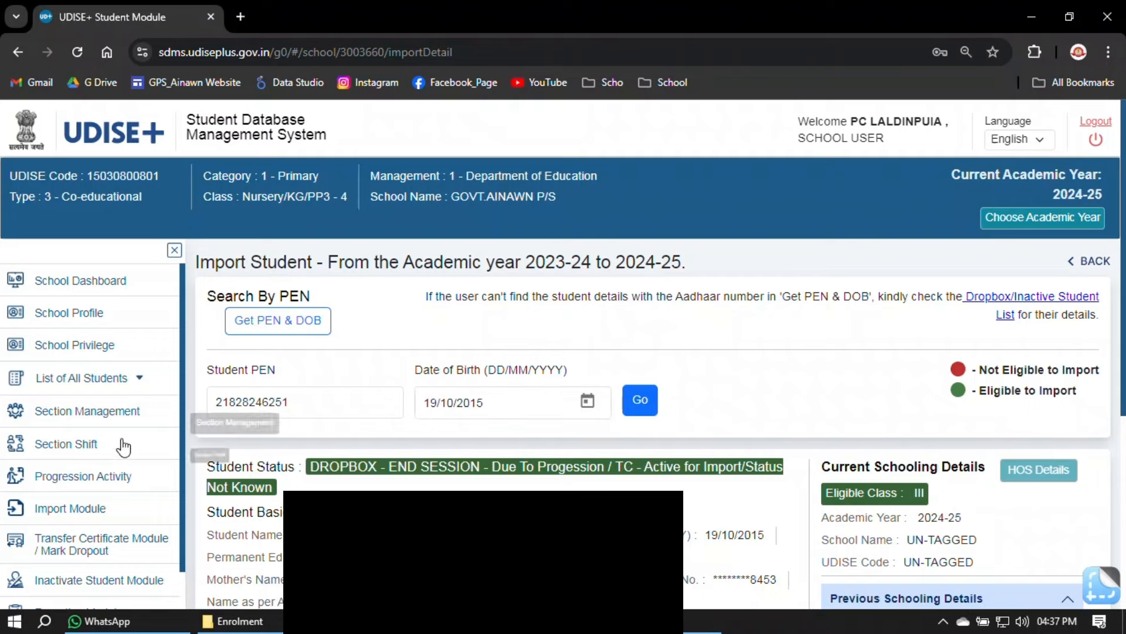
left_click(75, 514)
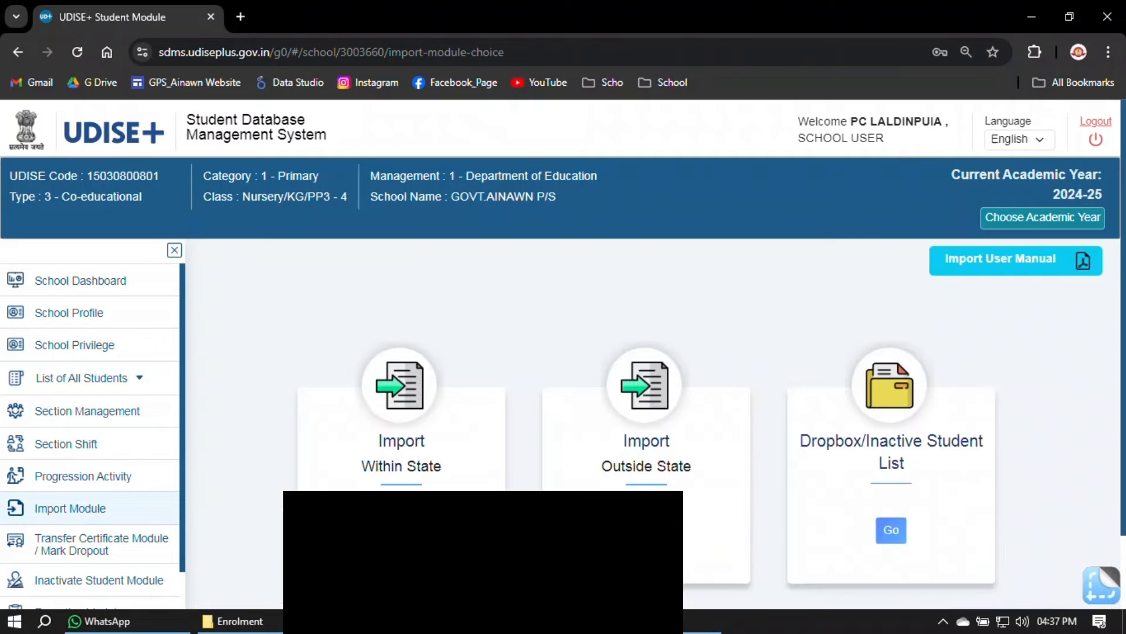
left_click(400, 515)
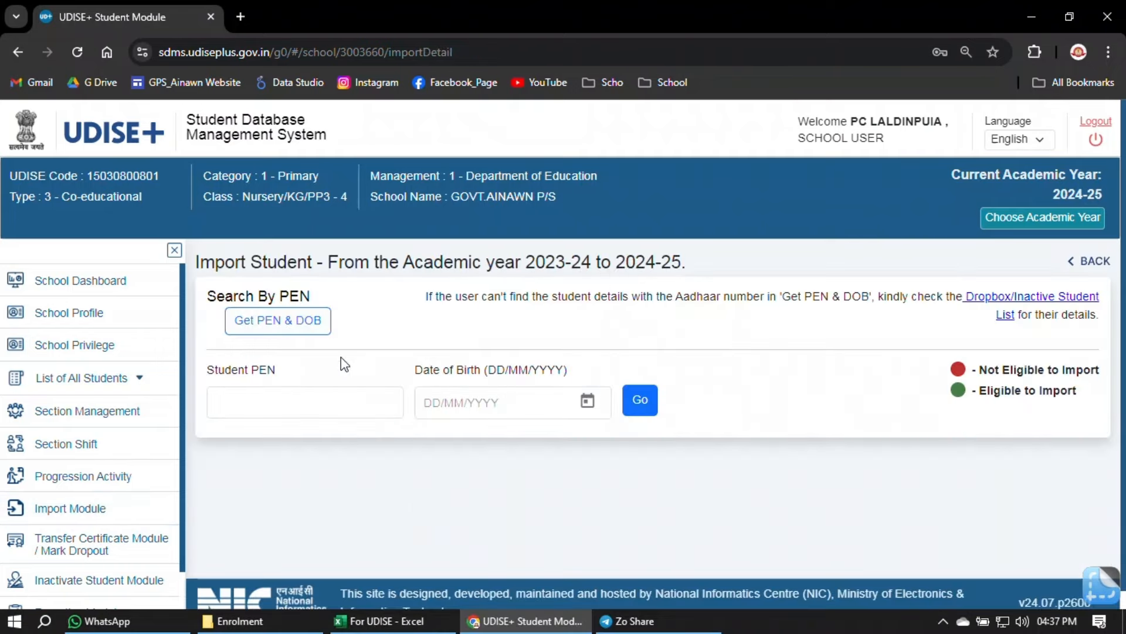
left_click(281, 318)
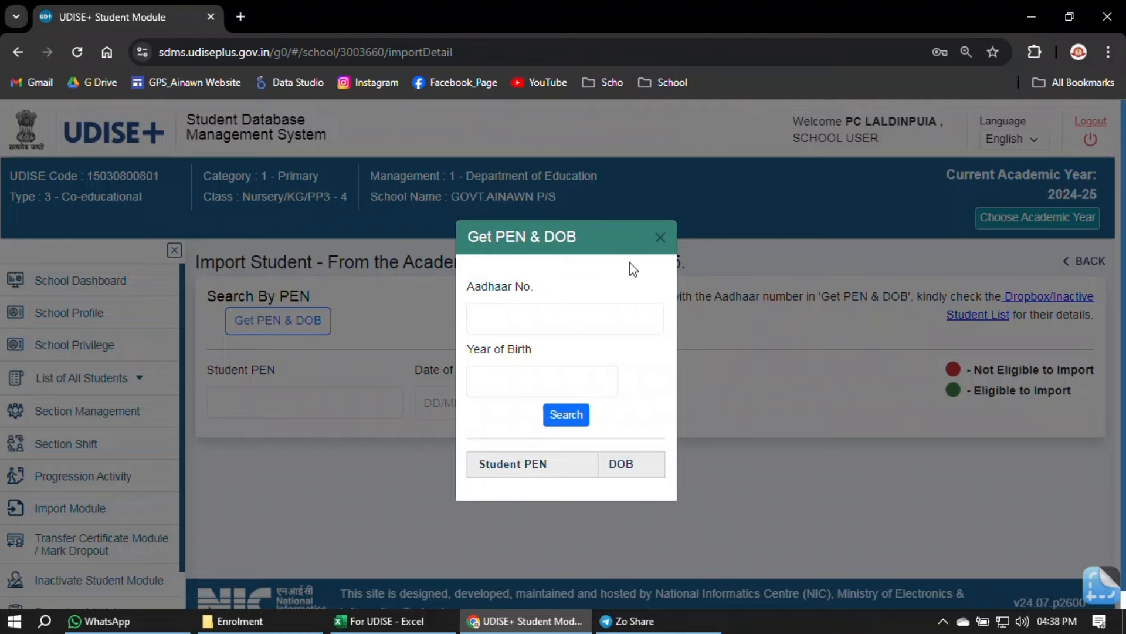
left_click(660, 239)
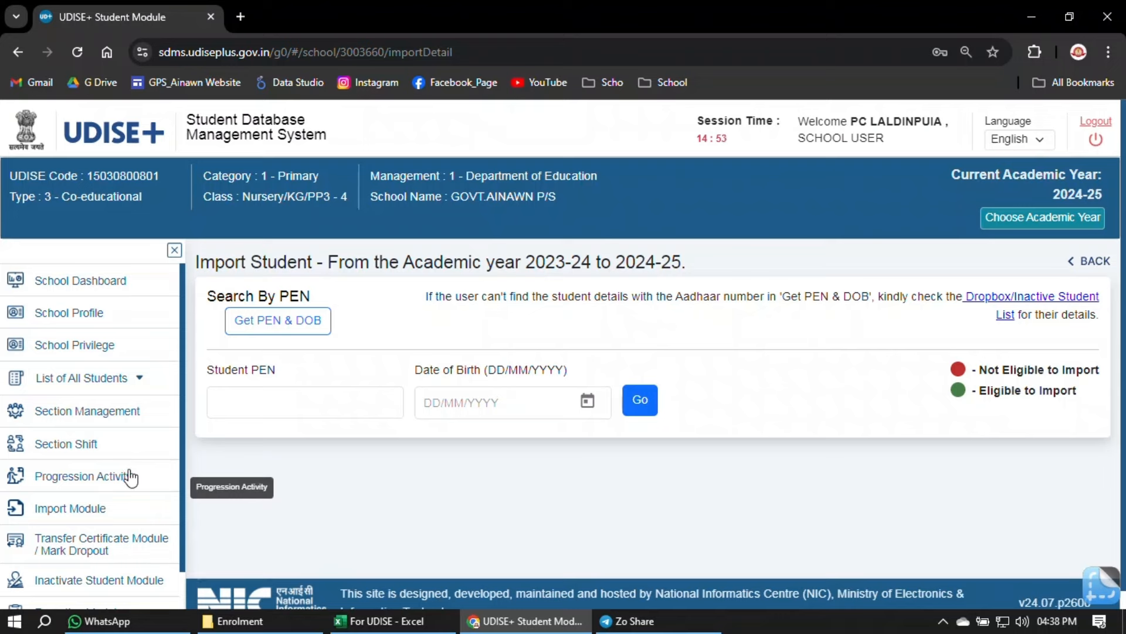
- Read row 74's last school, Govt. Khuangthing P/S-II, in cell W74 of the For UDISE workbook
left_click(105, 520)
left_click(399, 626)
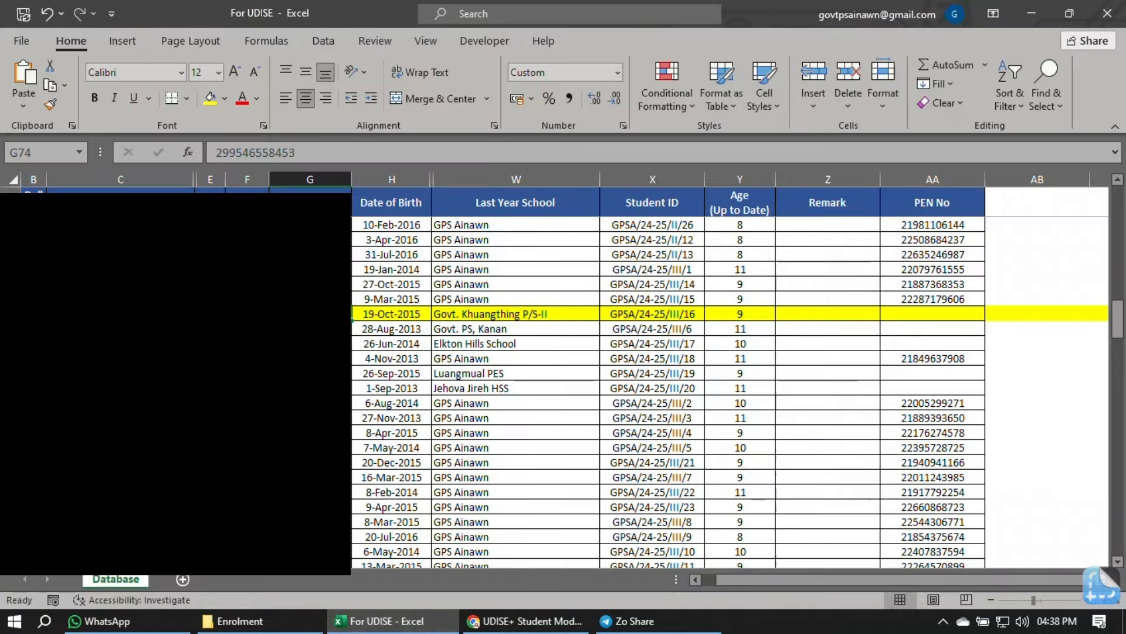
left_click(11, 314)
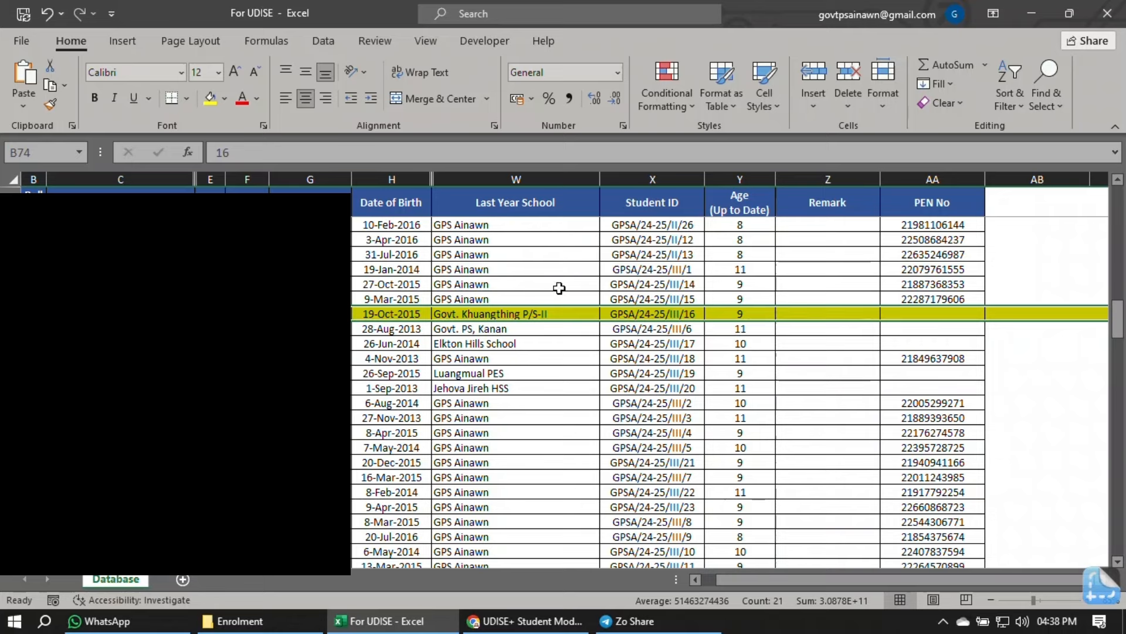
left_click(558, 314)
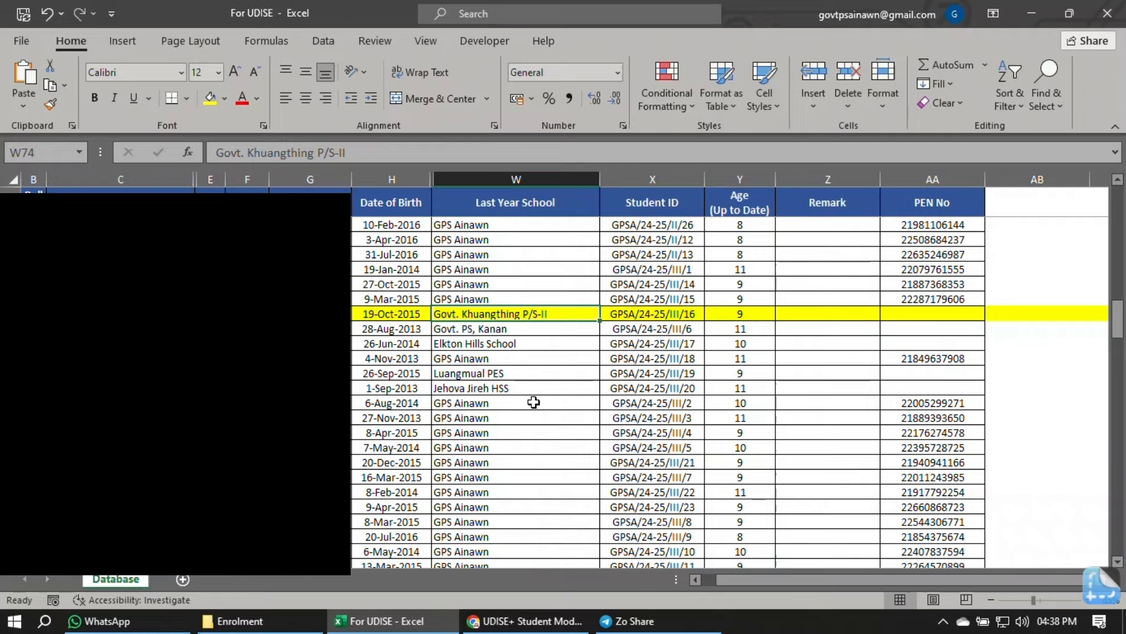
left_click(533, 622)
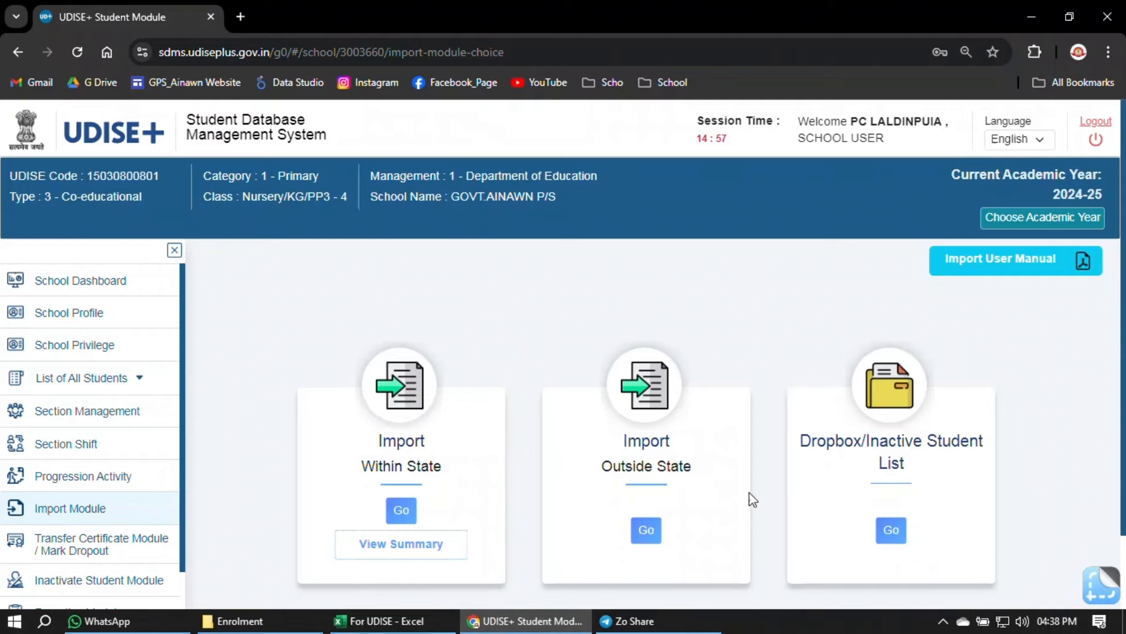
- Open the Dropbox/Inactive Student List and filter to state MIZORAM, district CHAMPHAI, block CHAMPHAI
left_click(896, 531)
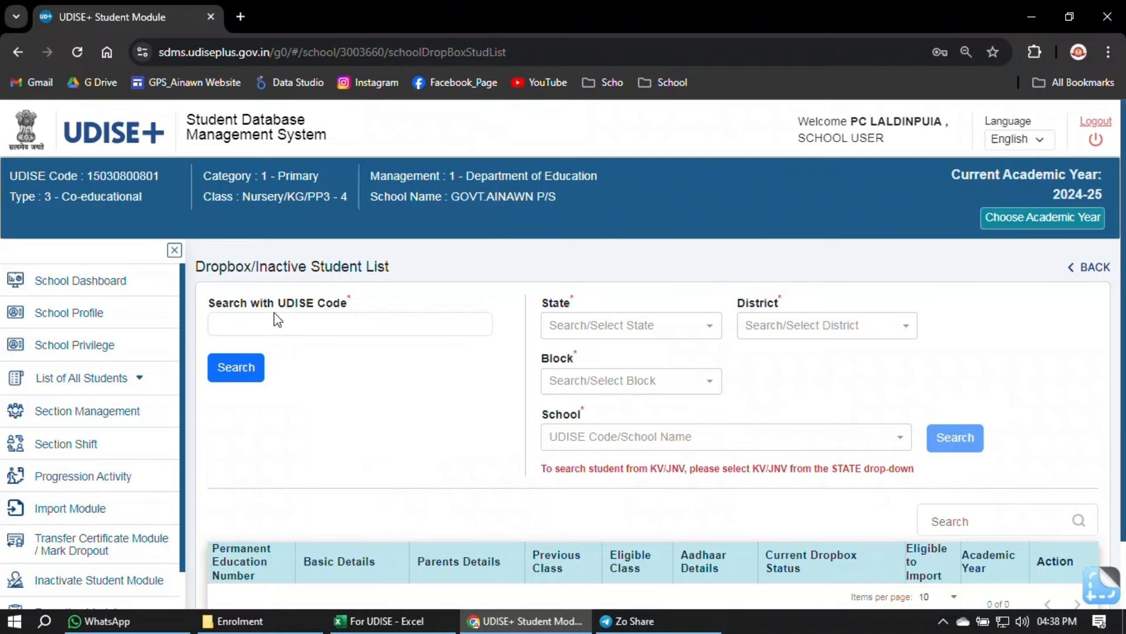
left_click(259, 322)
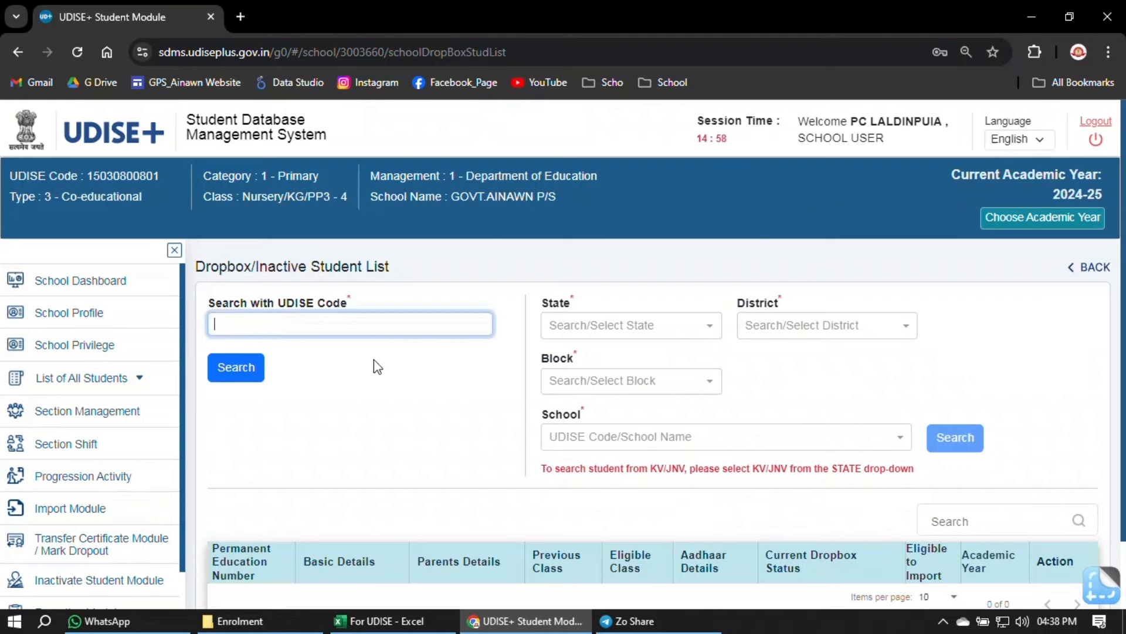
left_click(595, 326)
type("m")
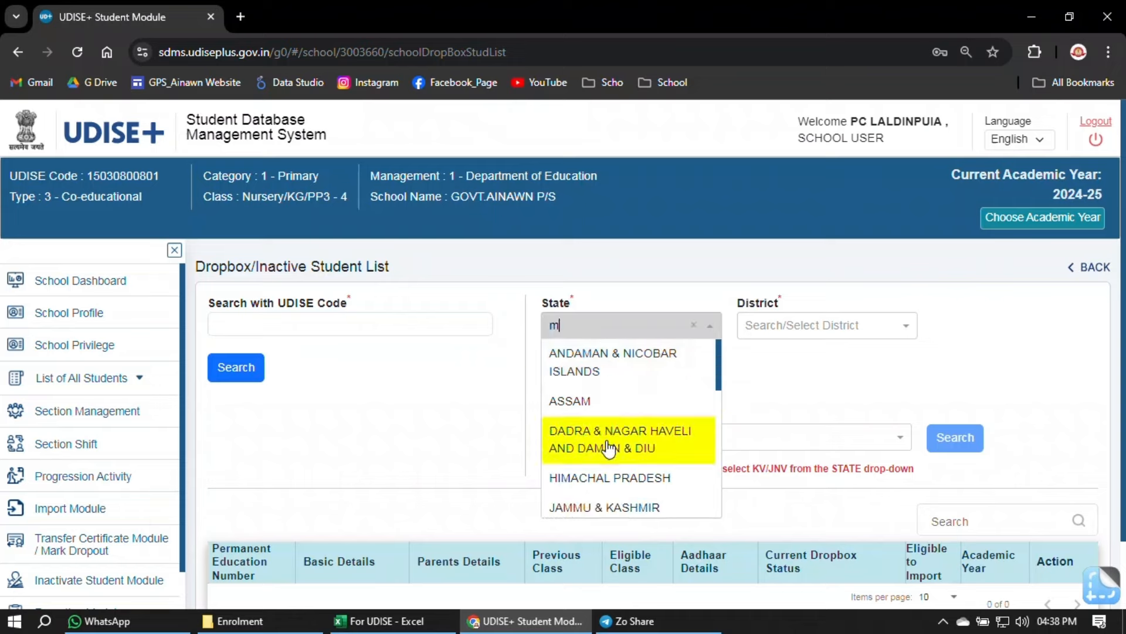
scroll(610, 452, "down", 3)
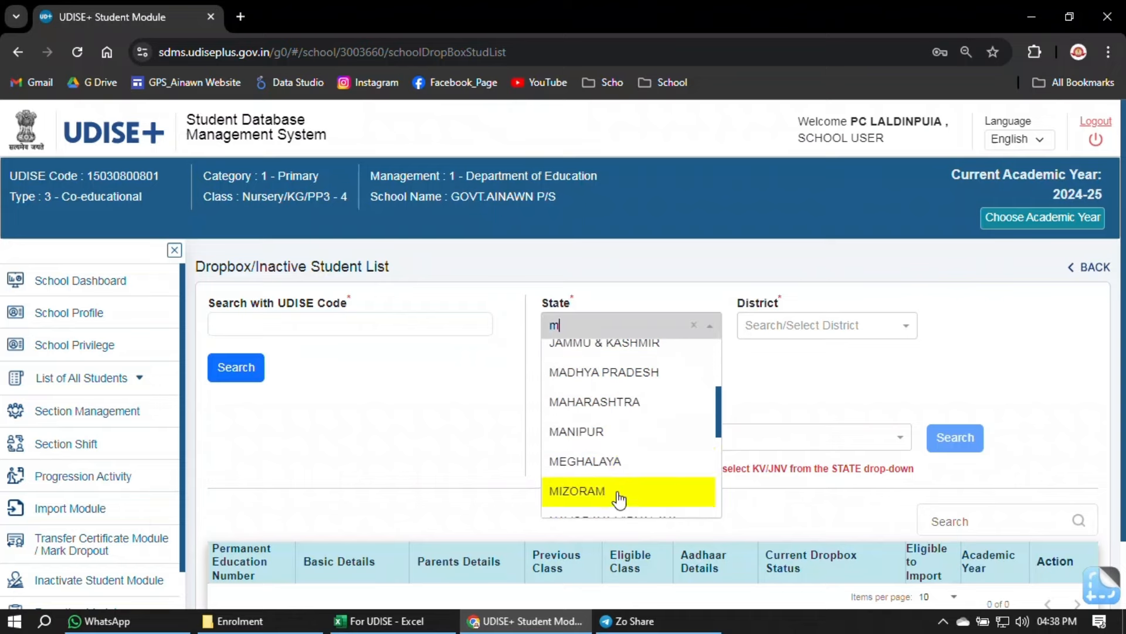
left_click(619, 499)
left_click(795, 331)
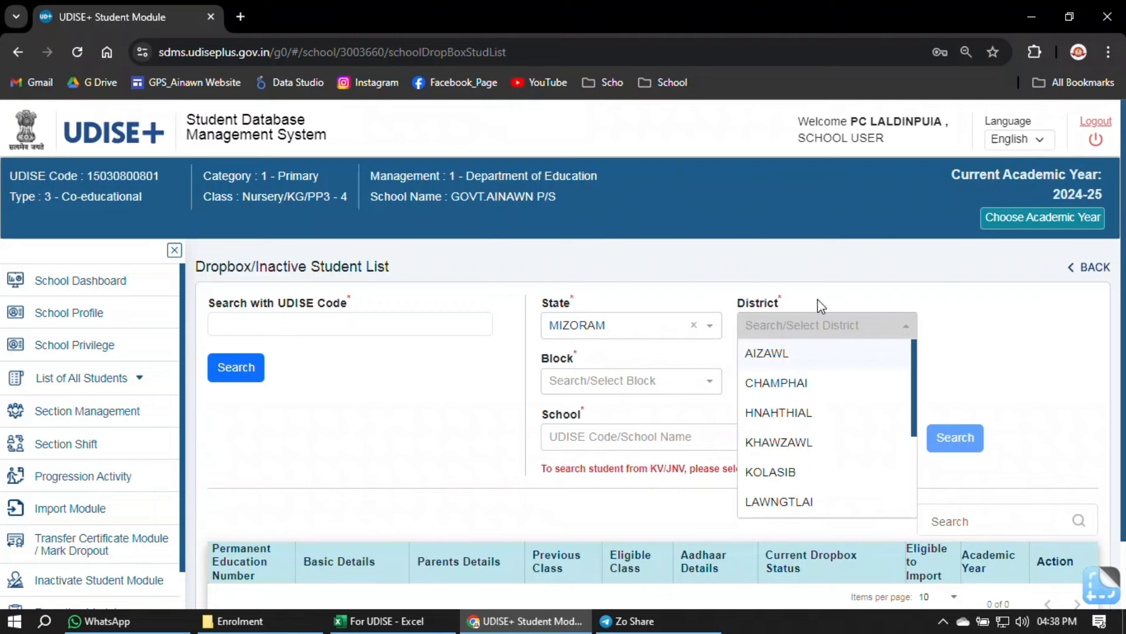
left_click(807, 383)
left_click(686, 381)
left_click(715, 384)
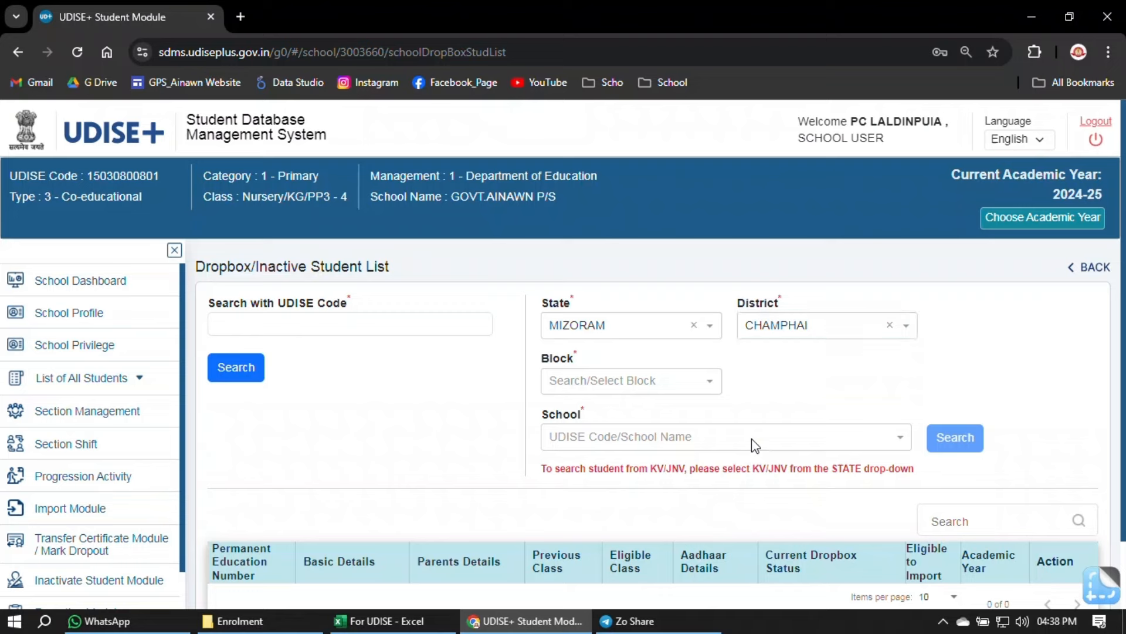
left_click(679, 382)
left_click(639, 410)
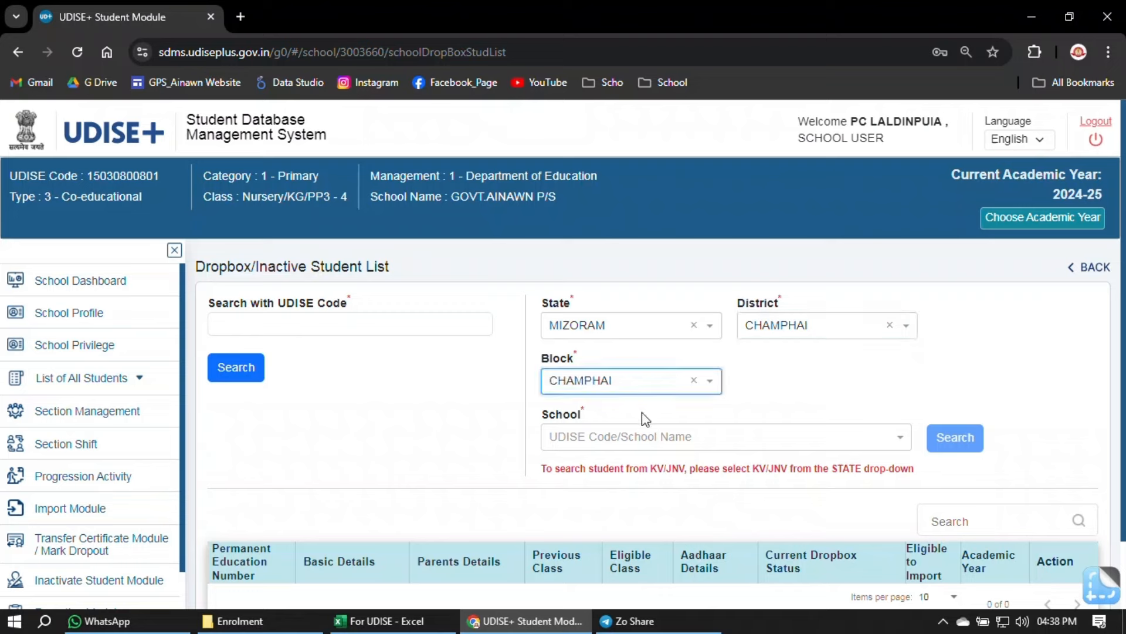
- Search BETHEL HIGH SCHOOL (ADHOC)'s dropbox, which returns no student records
left_click(719, 444)
scroll(716, 363, "down", 10)
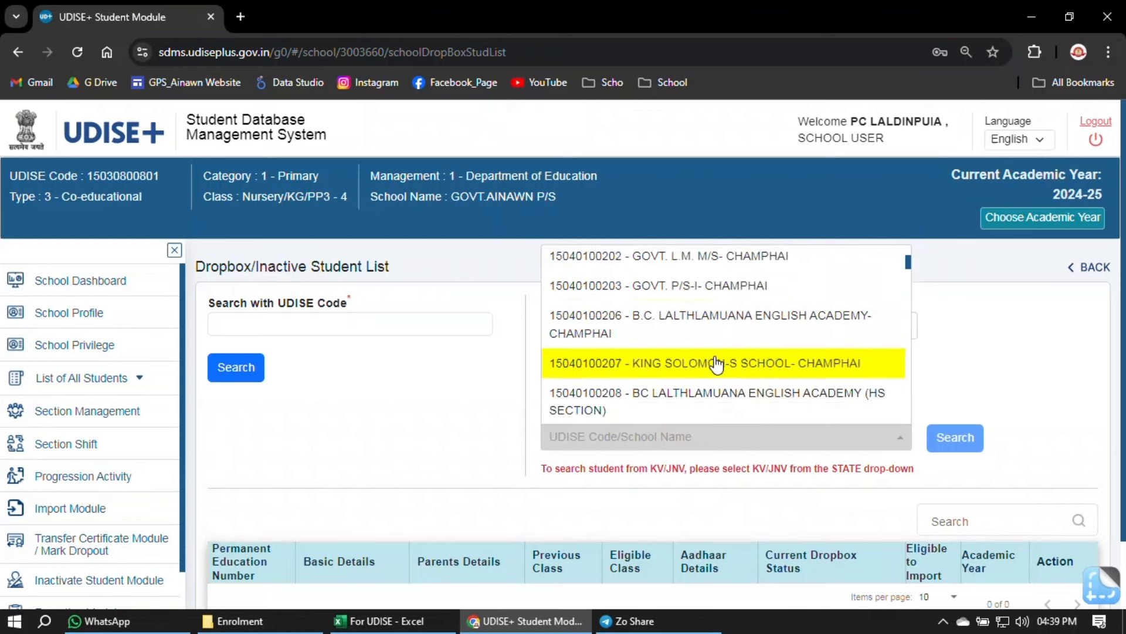
scroll(717, 365, "down", 8)
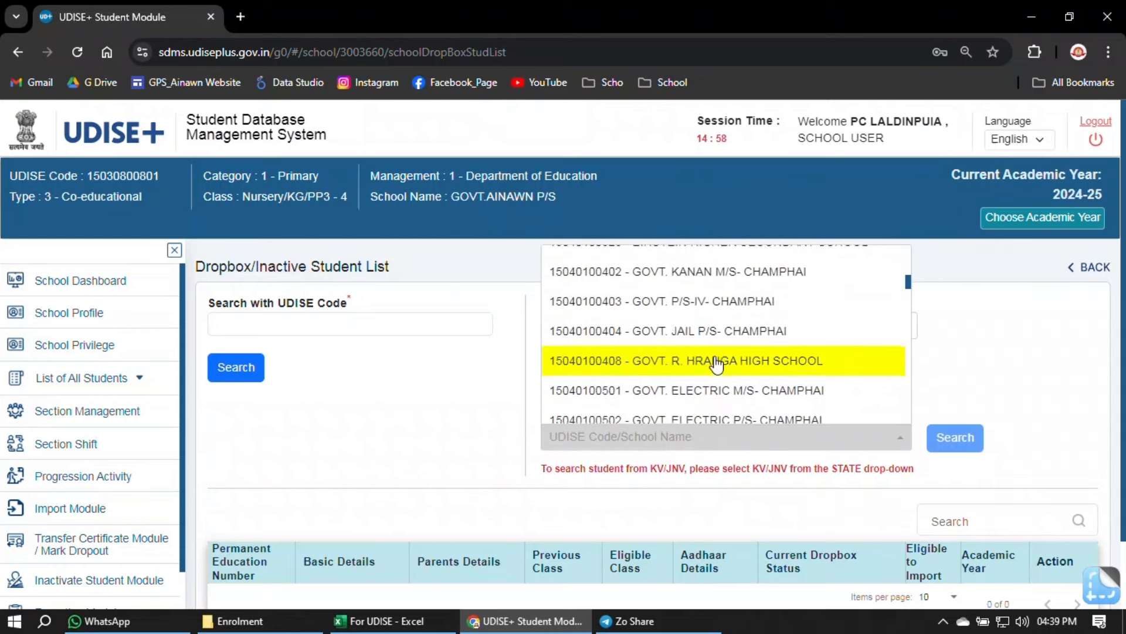
left_click(717, 352)
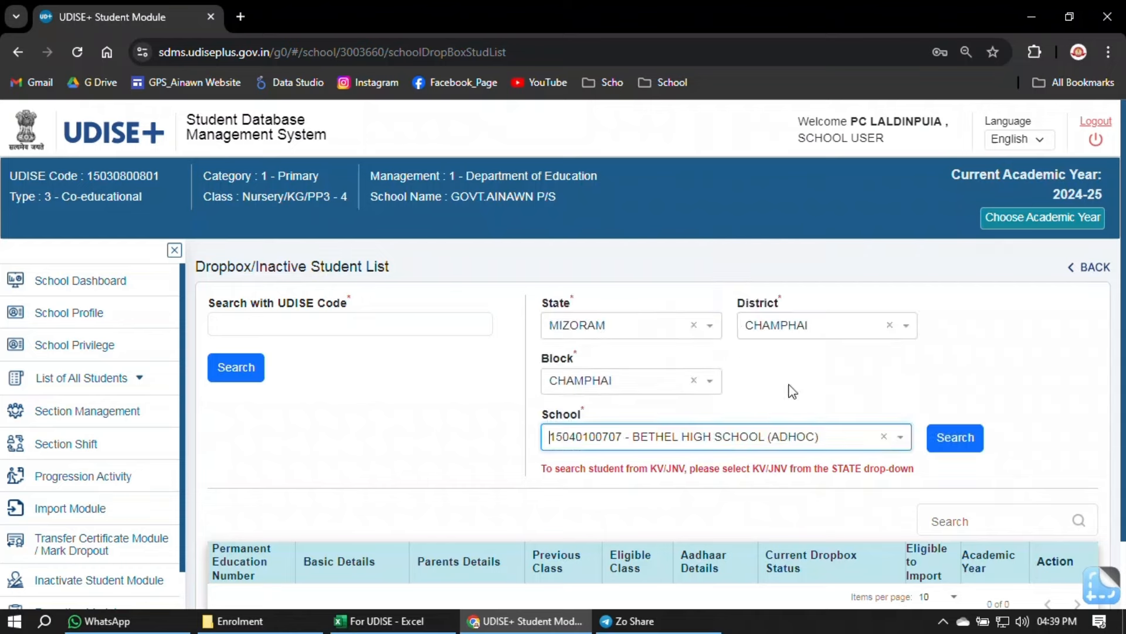
left_click(945, 438)
scroll(483, 431, "down", 2)
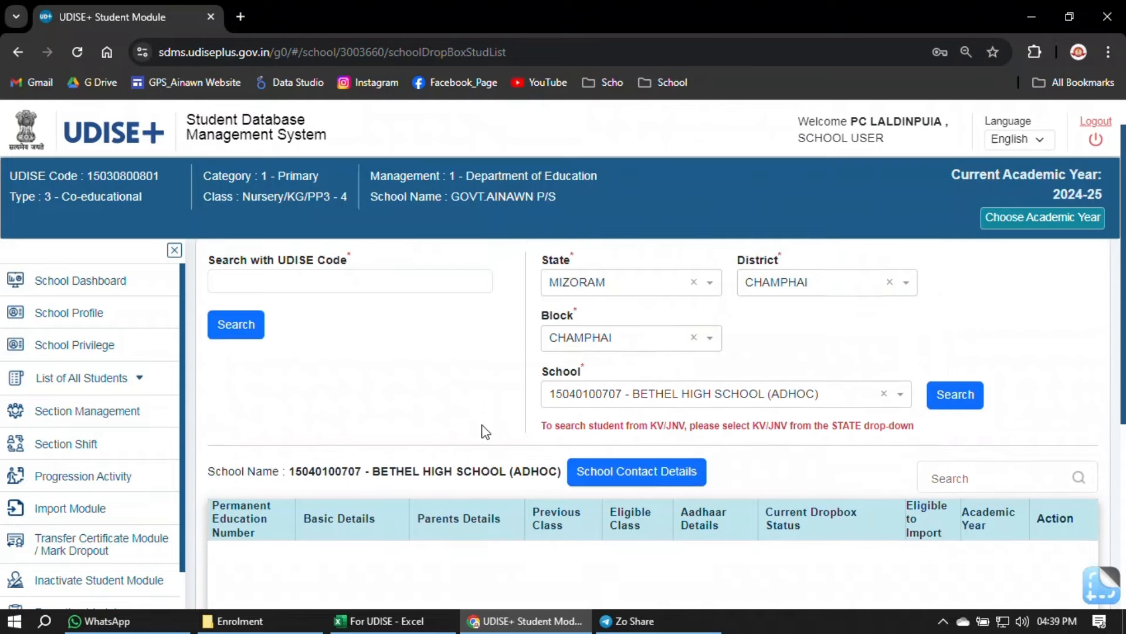
scroll(799, 442, "up", 1)
scroll(798, 411, "up", 1)
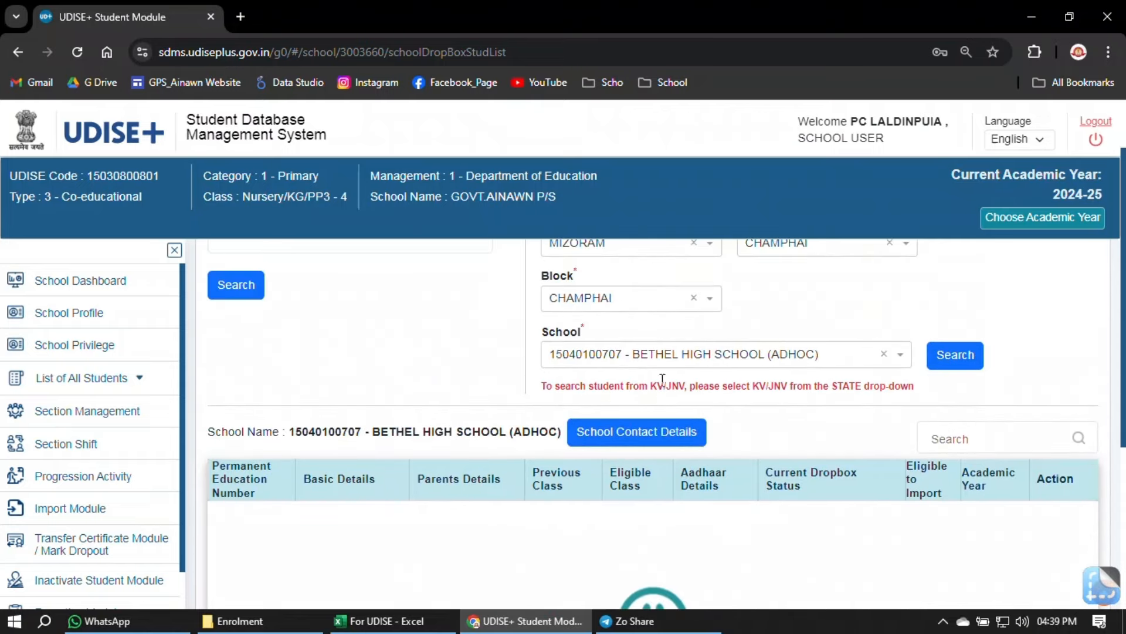
scroll(523, 482, "down", 3)
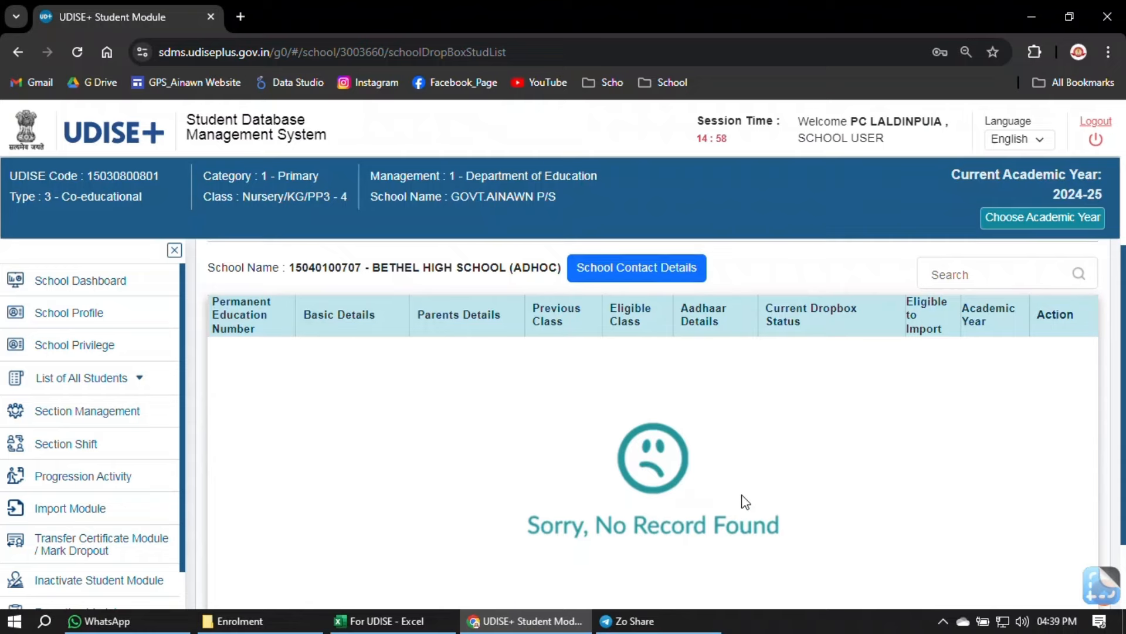
scroll(744, 501, "up", 4)
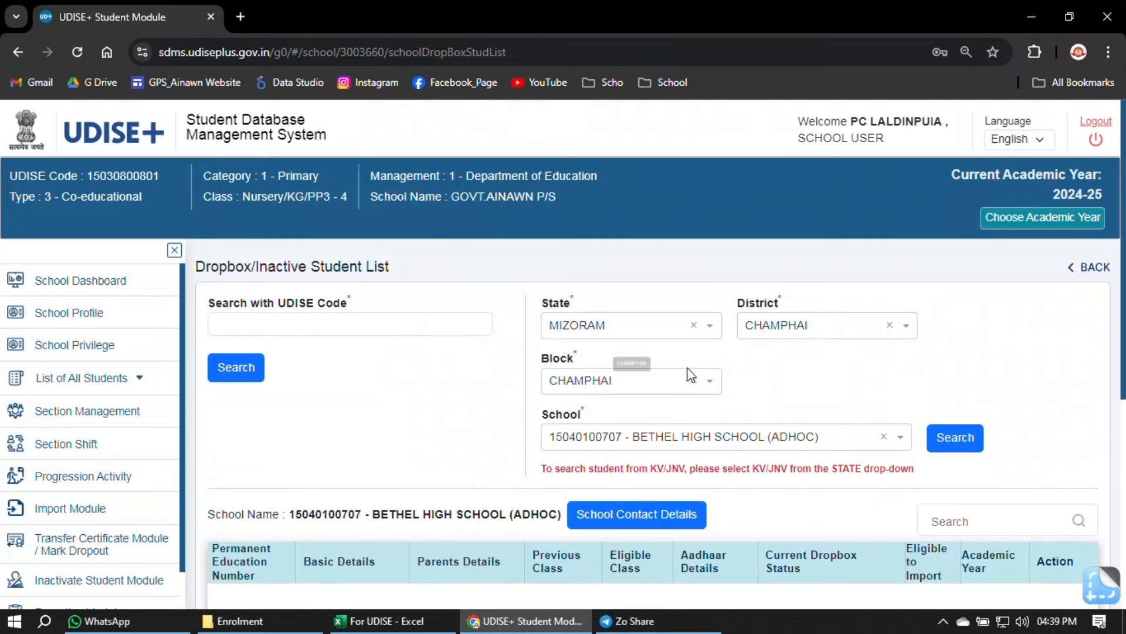
left_click(366, 323)
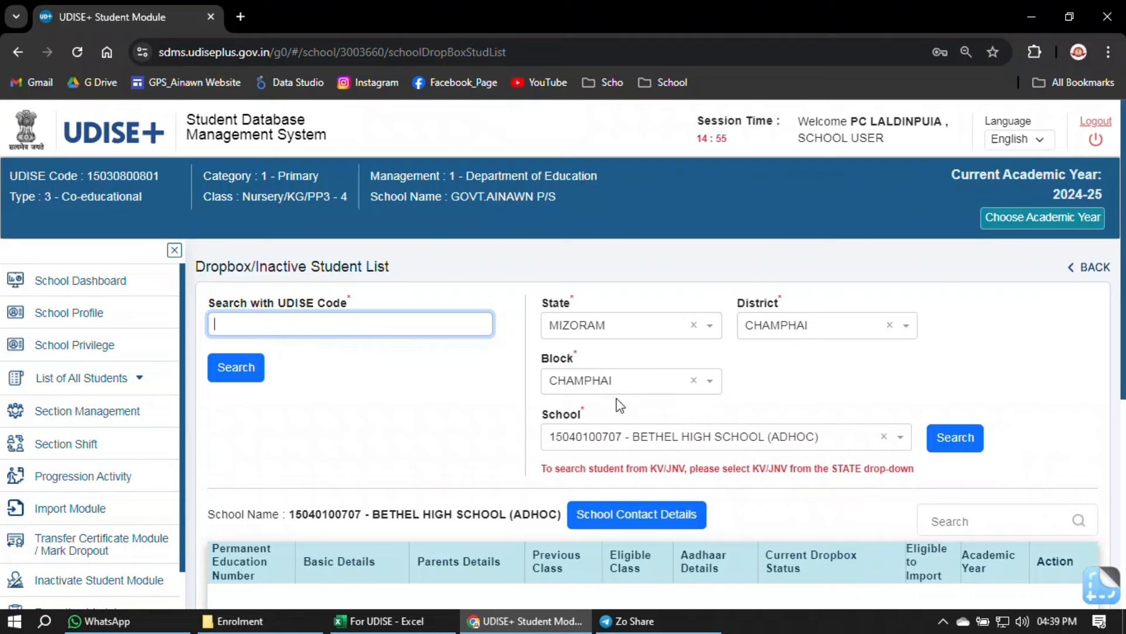
- Open schools.org.in in a new browser tab
left_click(242, 18)
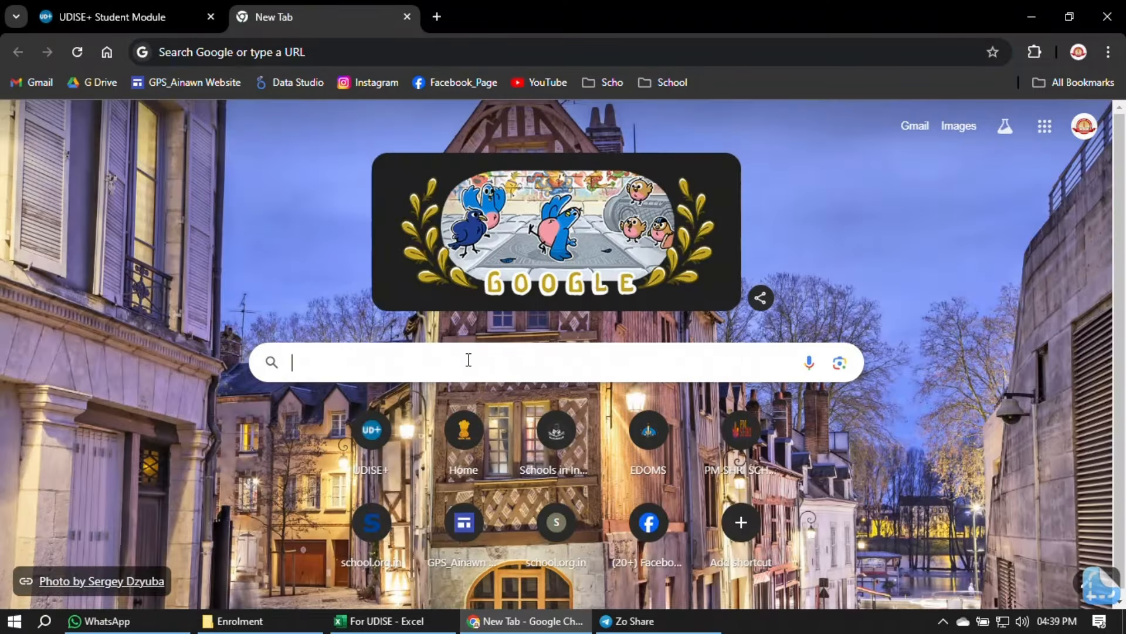
left_click(468, 360)
type("school")
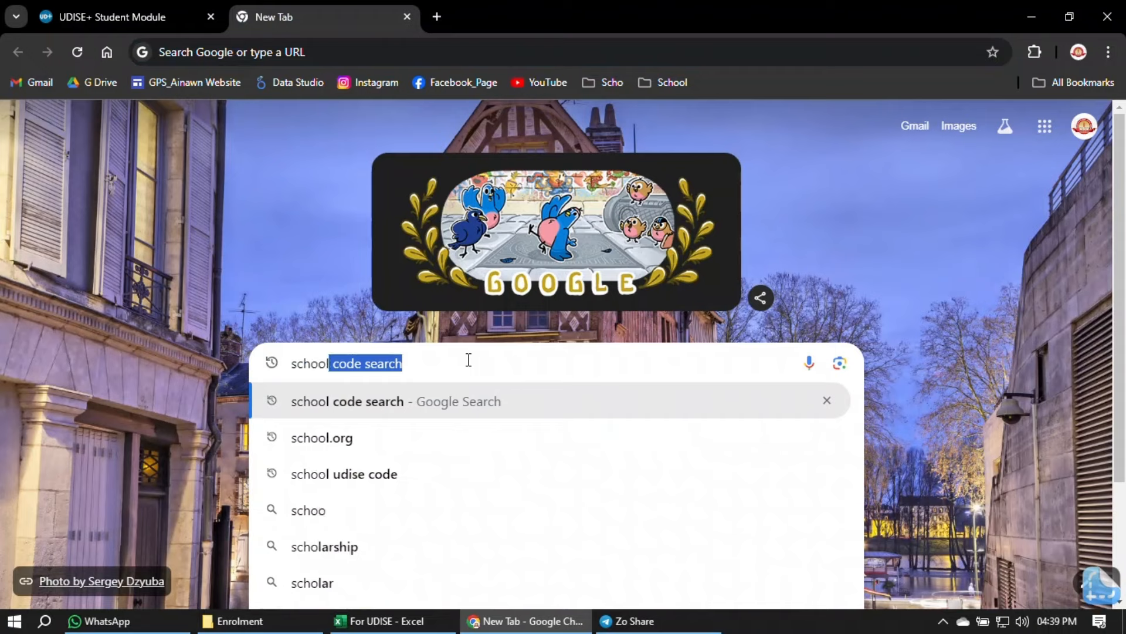
type("s.or")
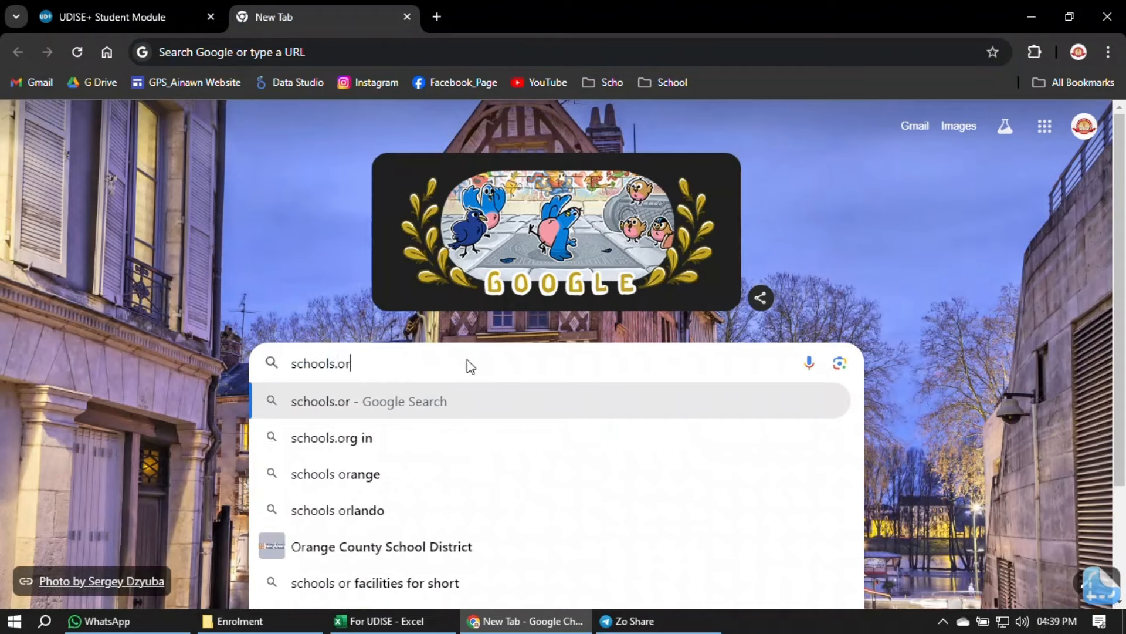
type("g.in")
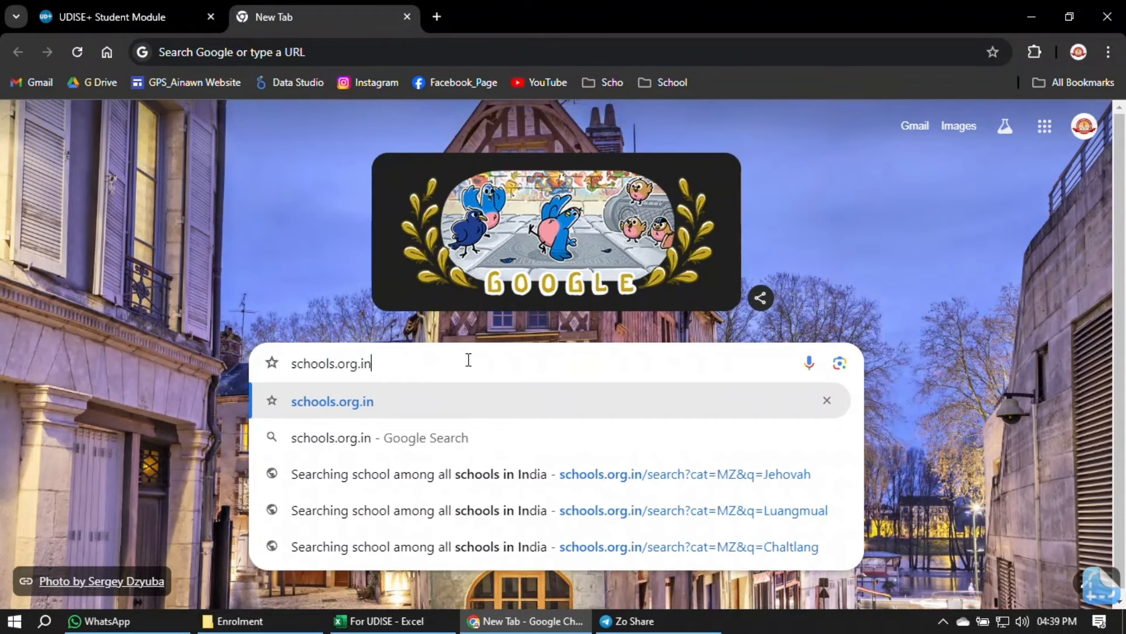
key("Return")
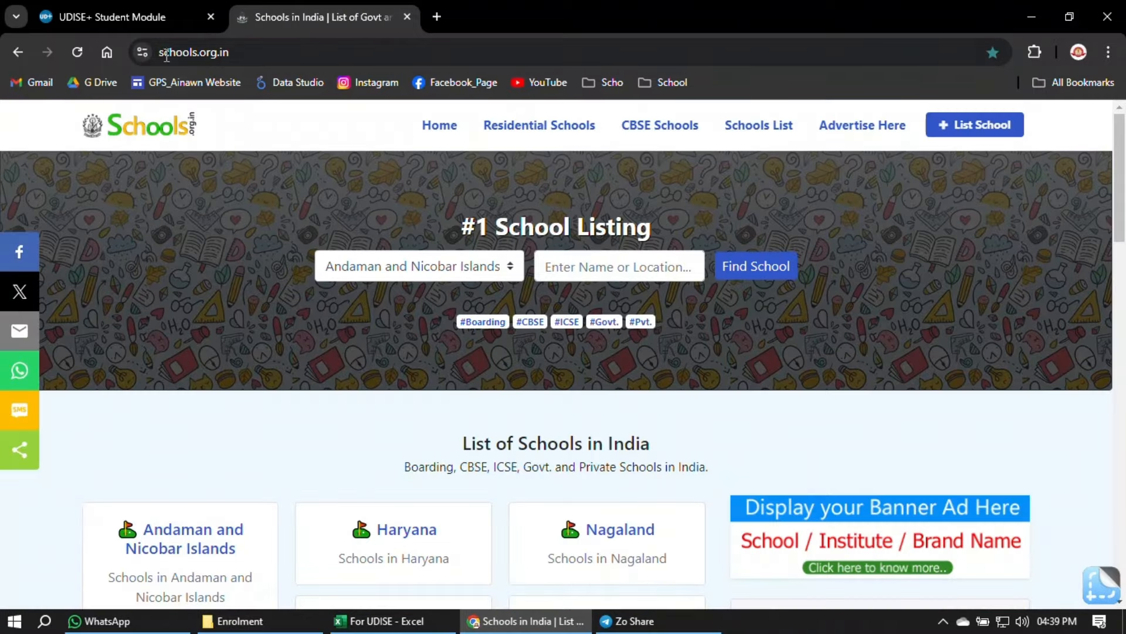
left_click(150, 17)
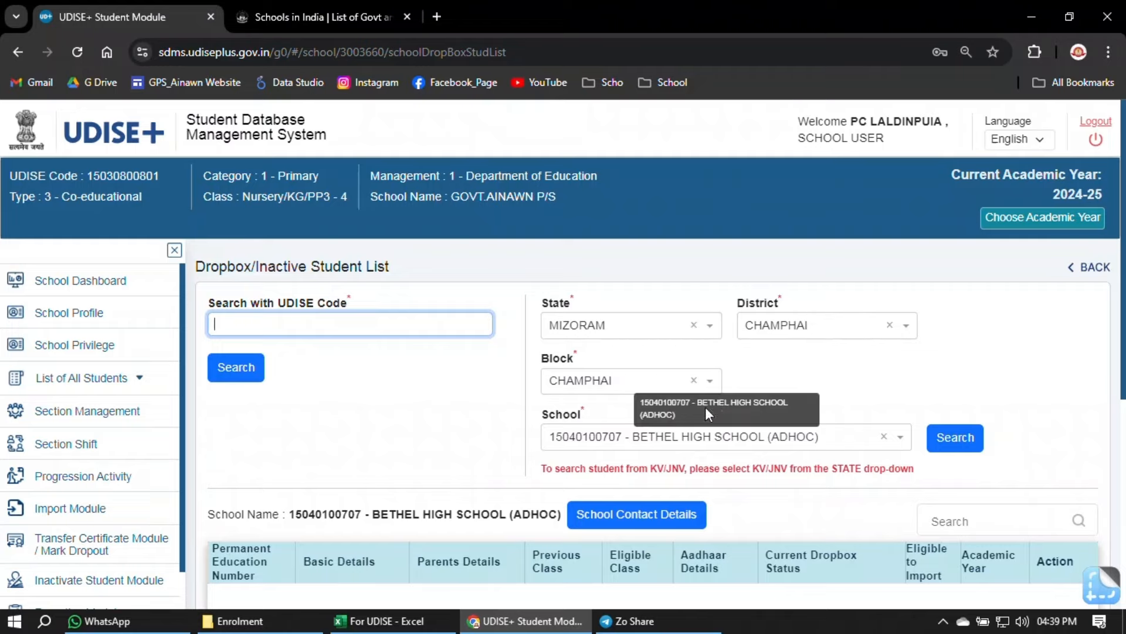
left_click(308, 14)
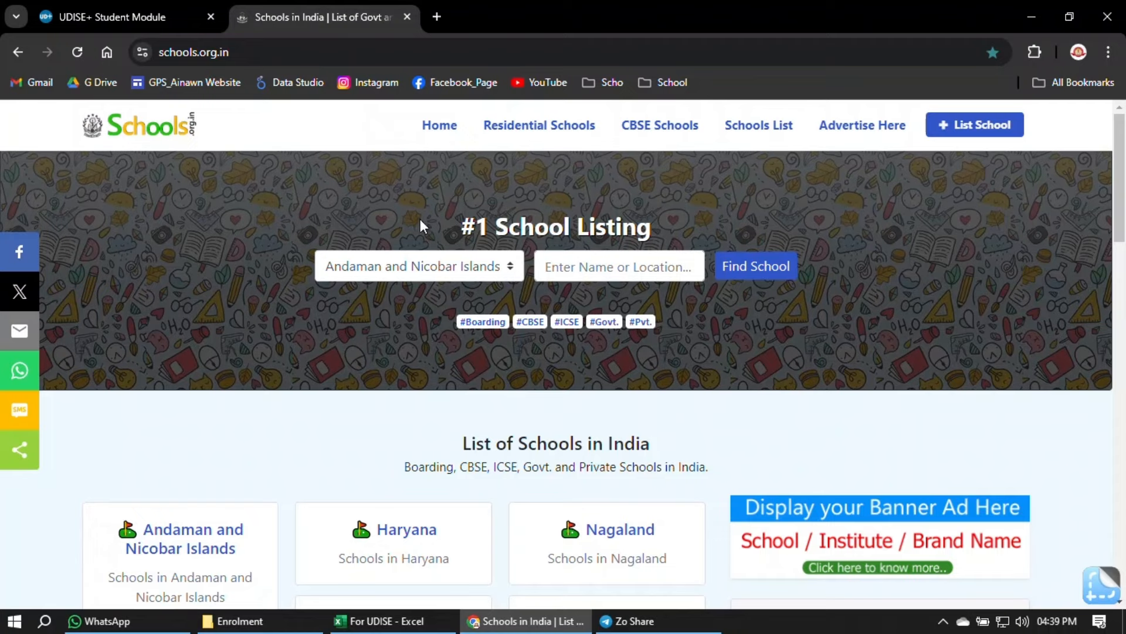
- Search Mizoram schools for Khuangthing and open the GOVT. KHUANGTHING P/S-II page
left_click(509, 269)
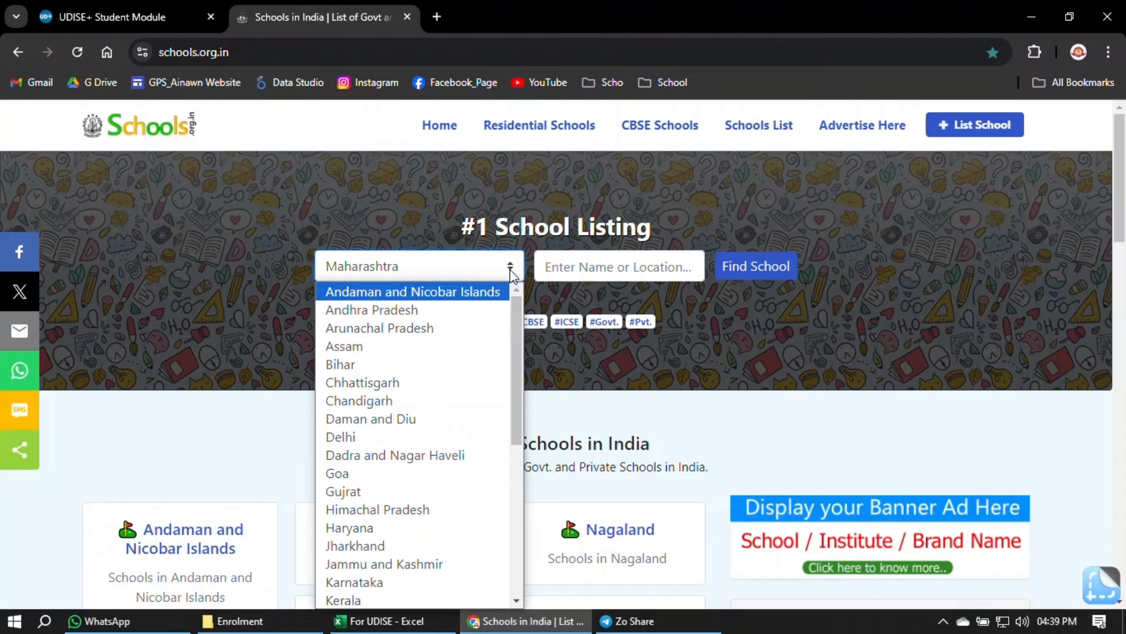
scroll(434, 405, "down", 4)
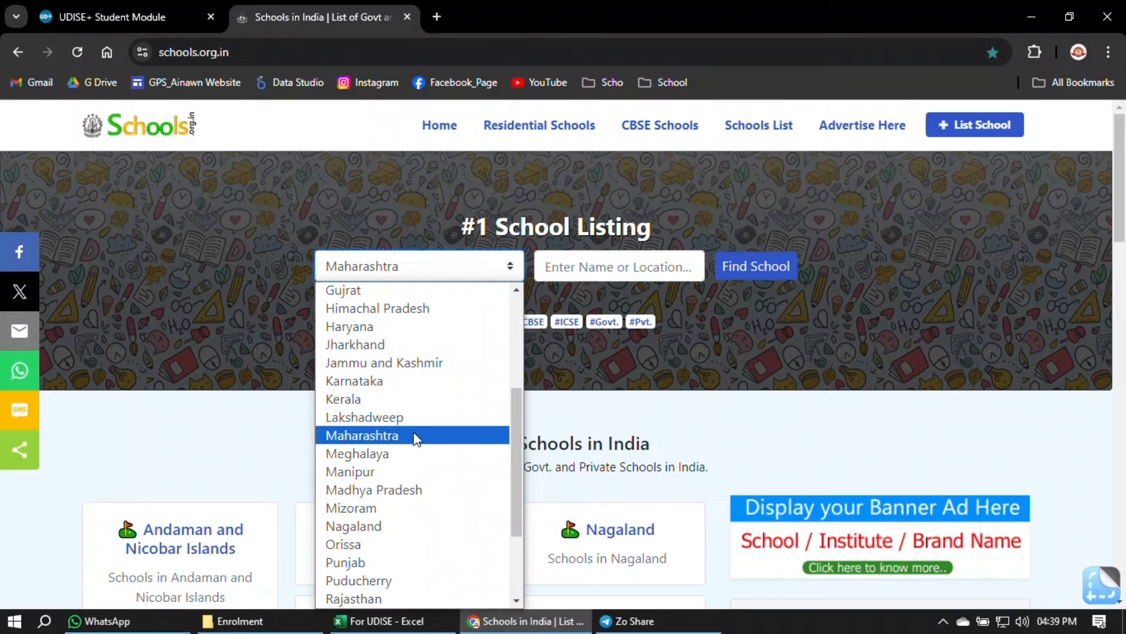
left_click(410, 507)
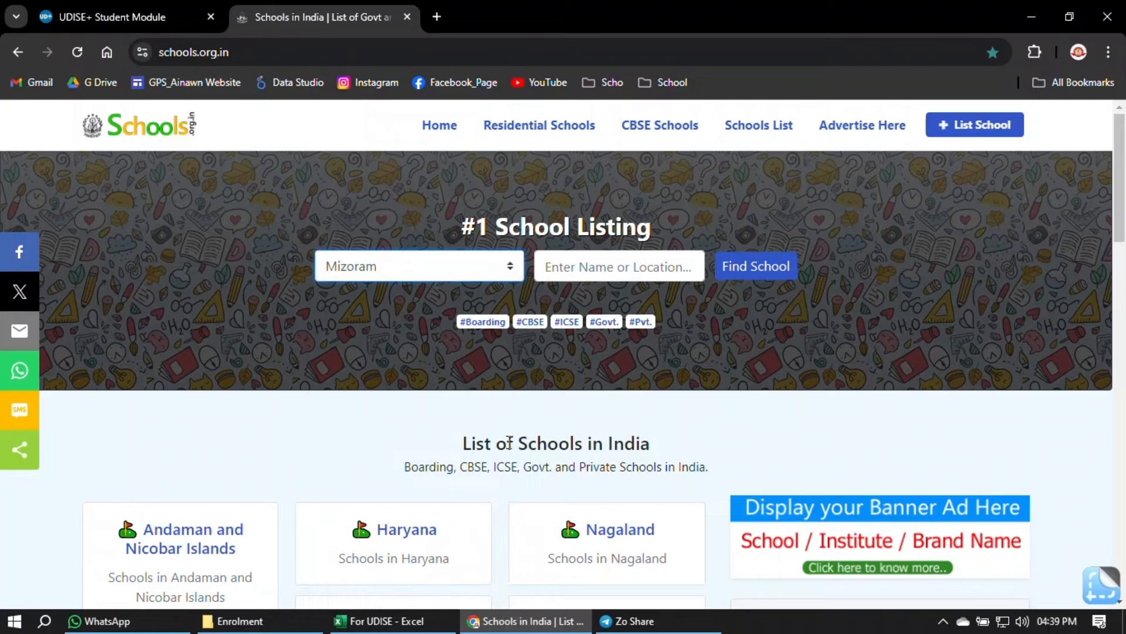
left_click(571, 274)
type("Khu")
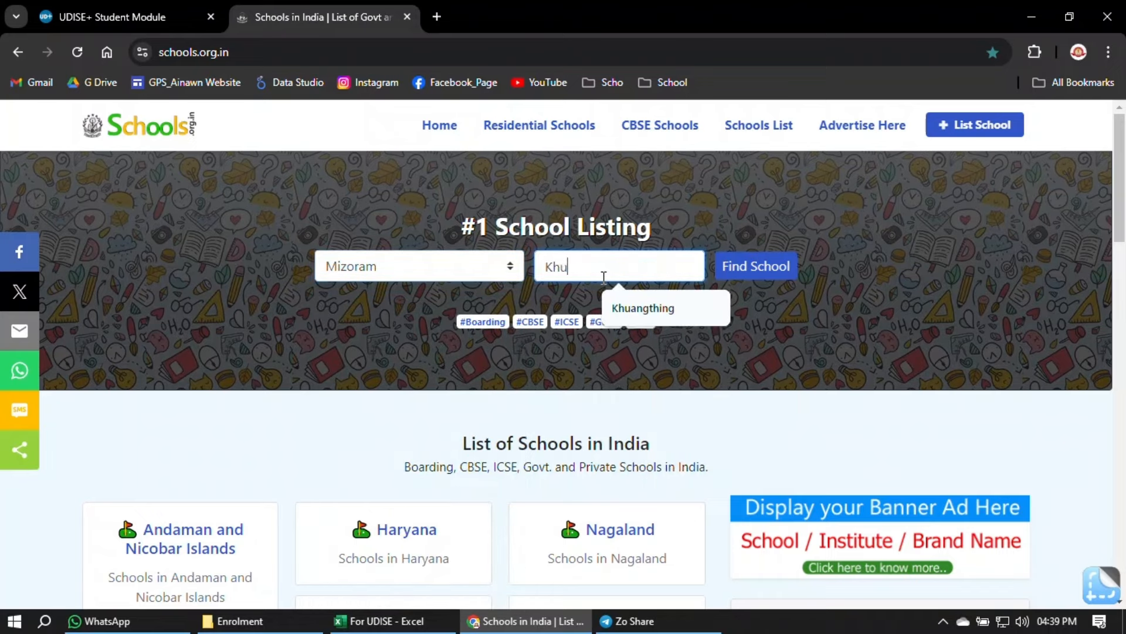
type("angthing")
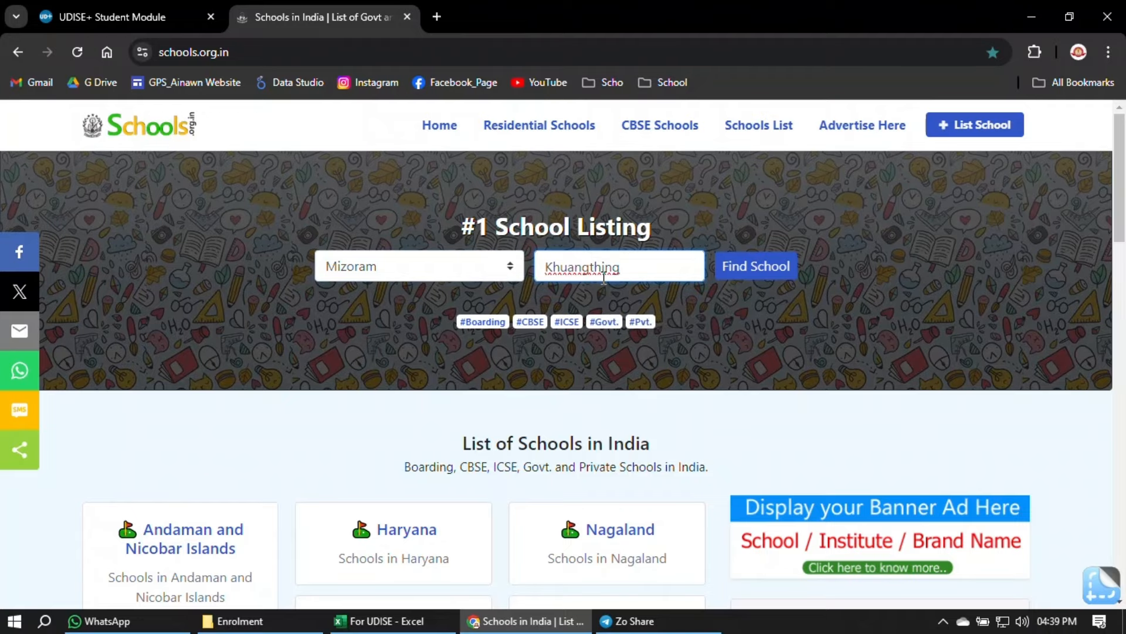
left_click(751, 266)
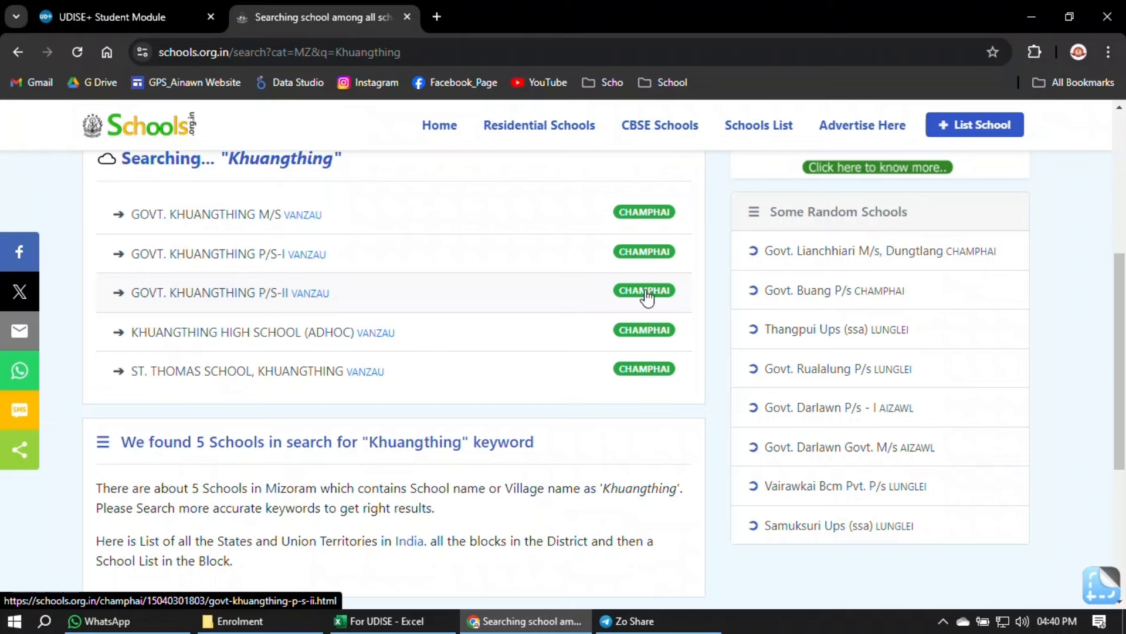
left_click(253, 296)
scroll(939, 428, "down", 2)
scroll(939, 428, "down", 8)
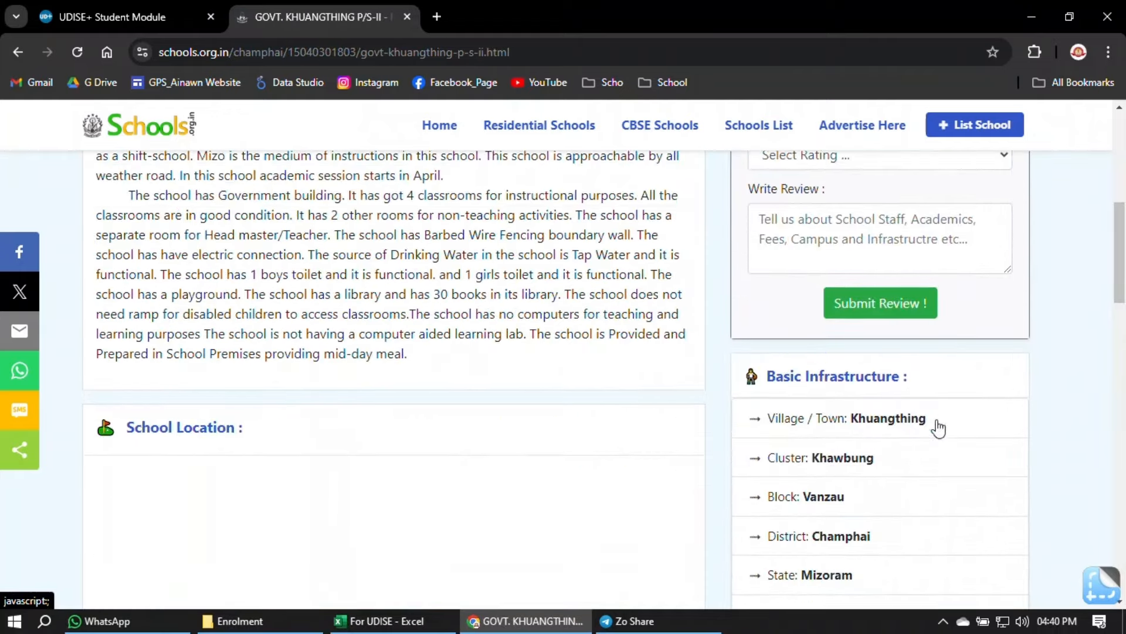
left_click_drag(847, 484, 937, 491)
right_click(889, 487)
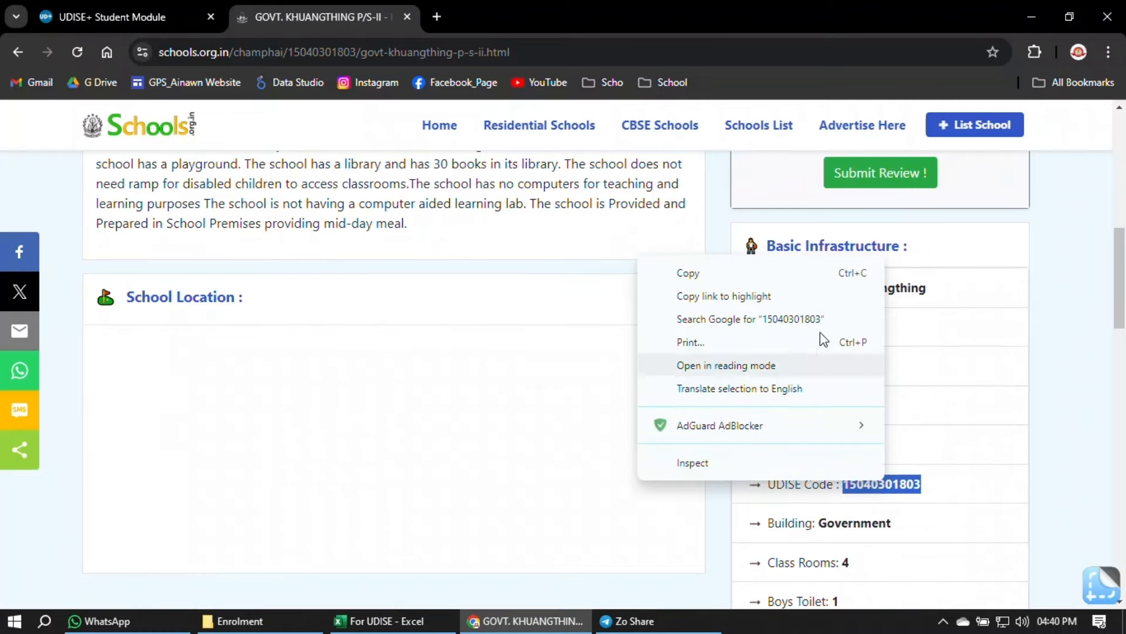
left_click(741, 278)
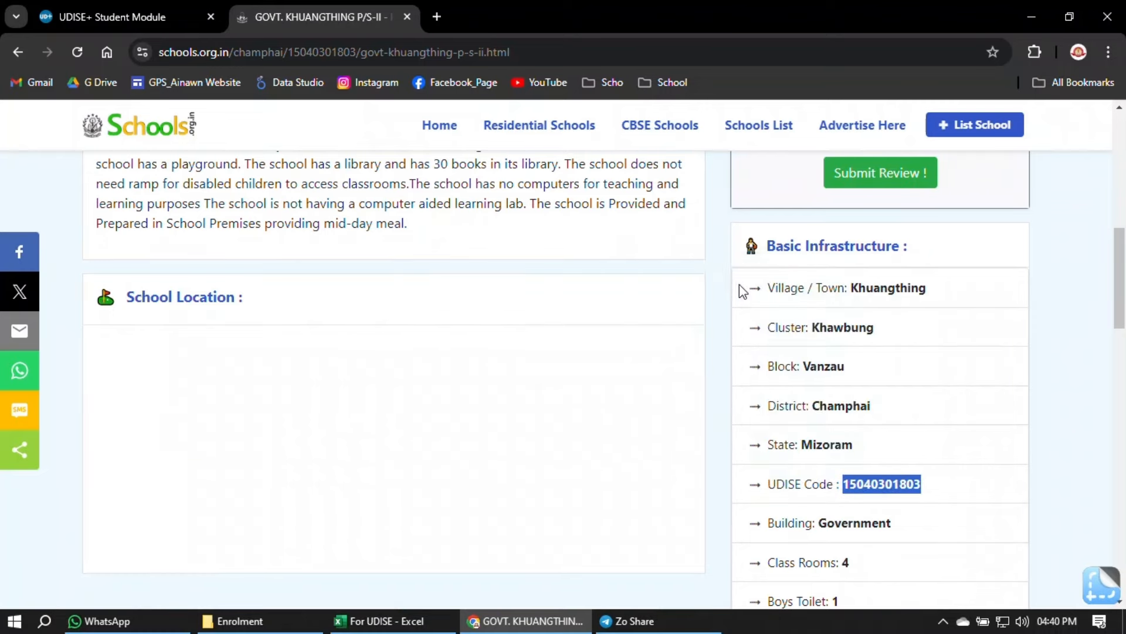
left_click(164, 20)
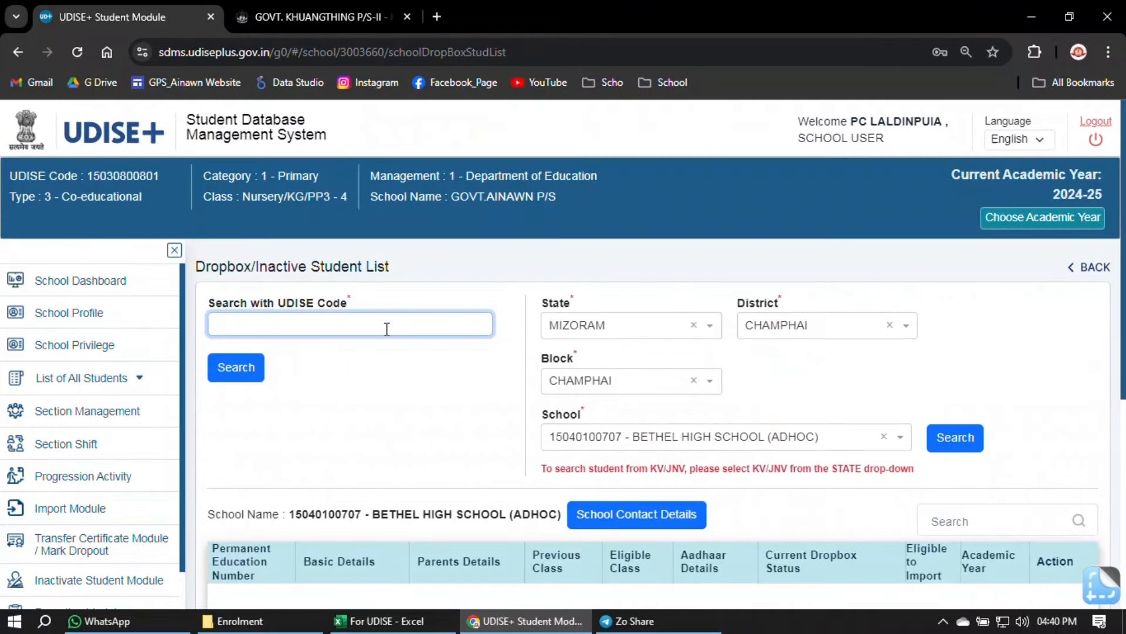
key("ctrl+v")
left_click(243, 370)
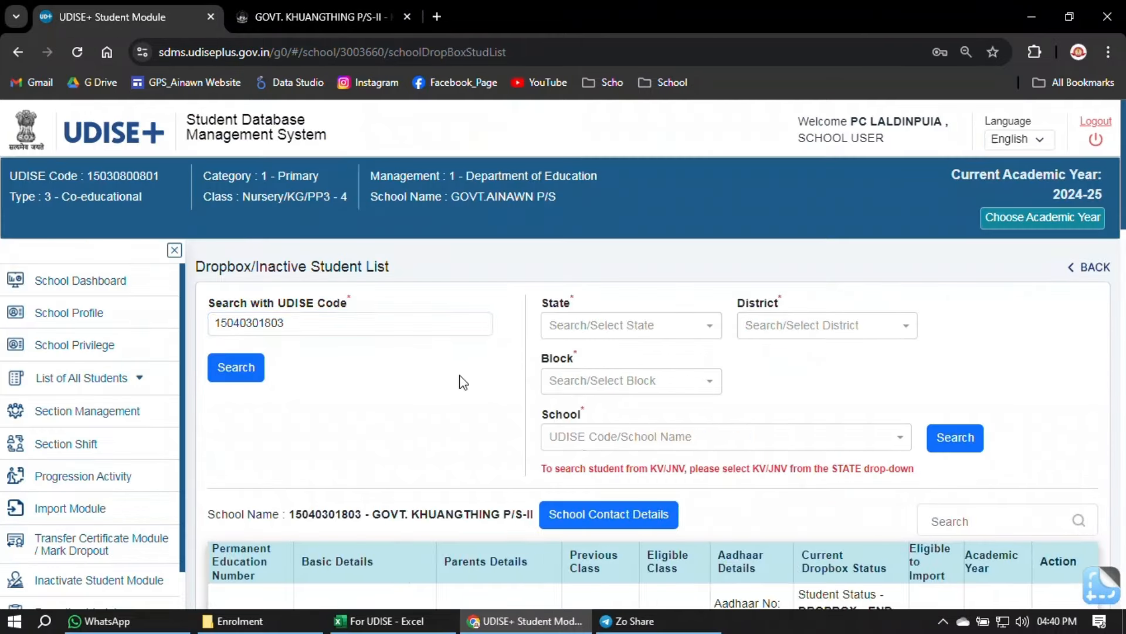
scroll(463, 381, "down", 5)
scroll(502, 378, "down", 8)
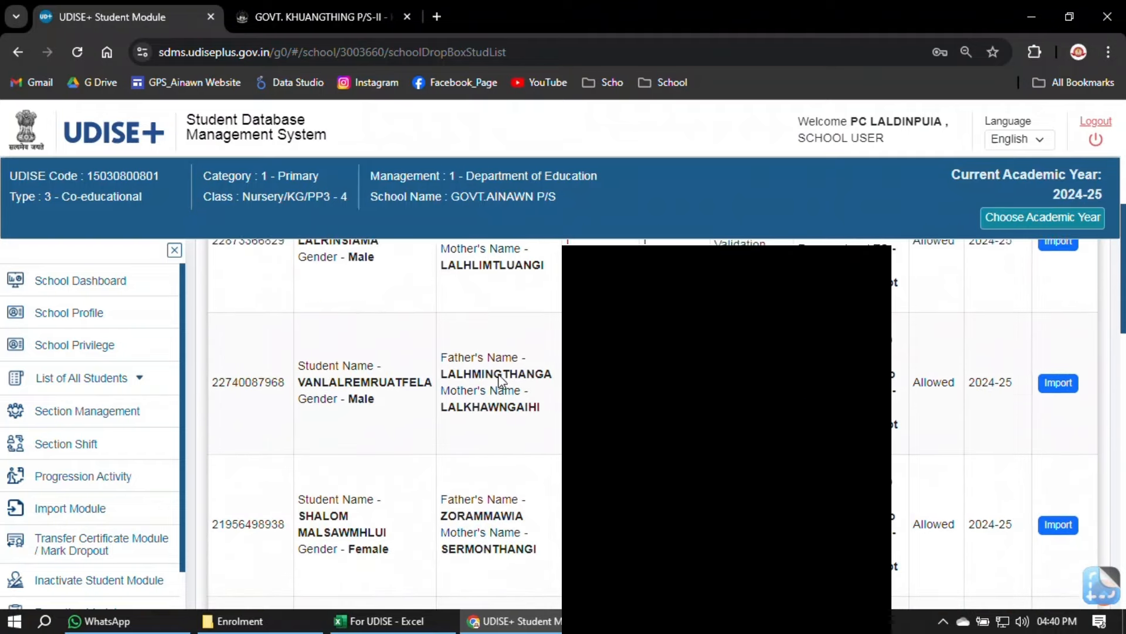
scroll(498, 382, "down", 1)
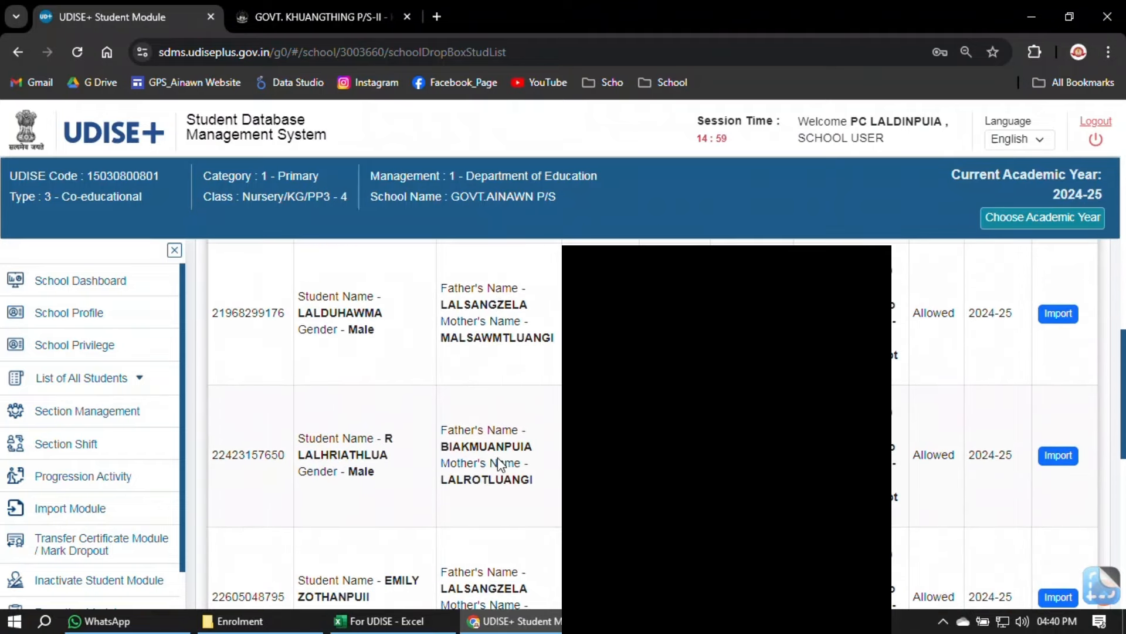
scroll(481, 457, "up", 10)
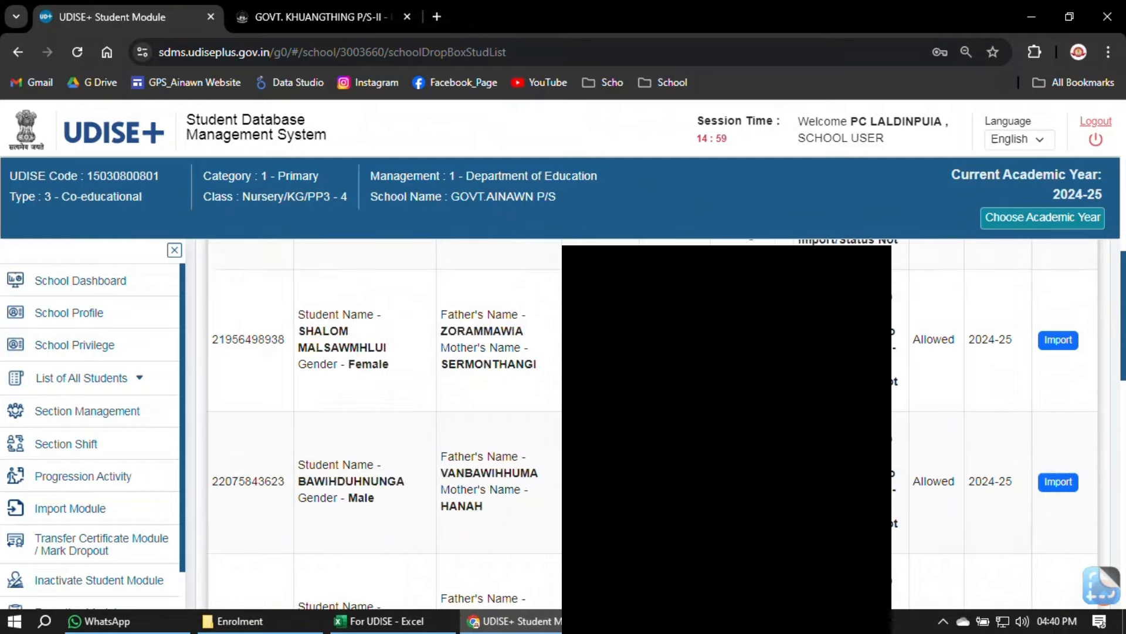
scroll(505, 566, "down", 5)
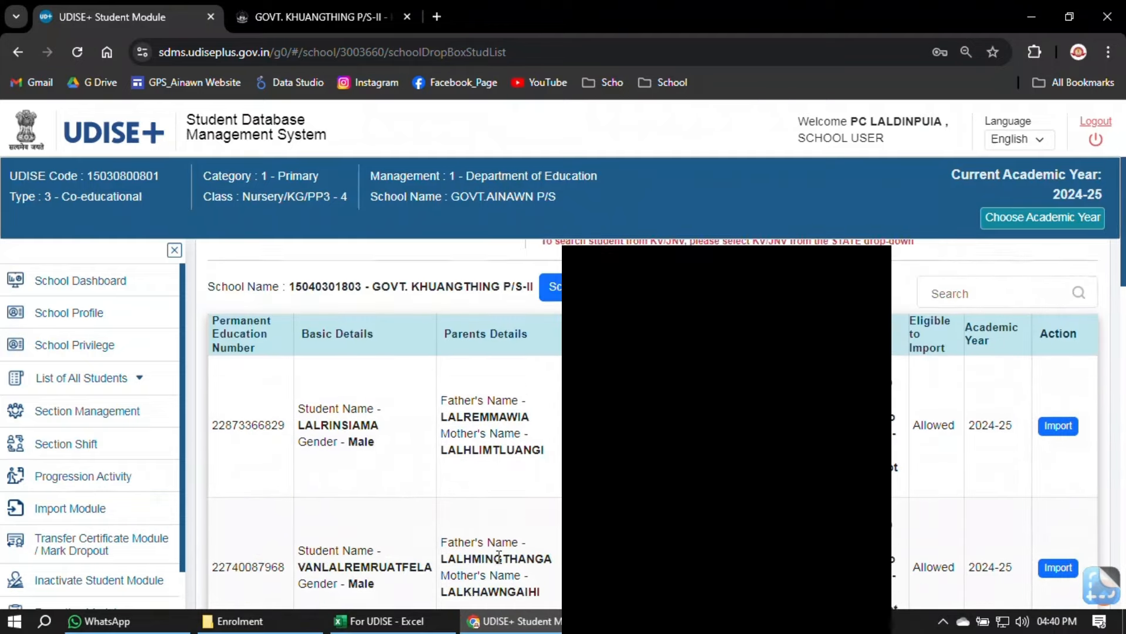
scroll(899, 380, "up", 10)
- Filter the dropbox list by the student's name to find the class III student
left_click(942, 521)
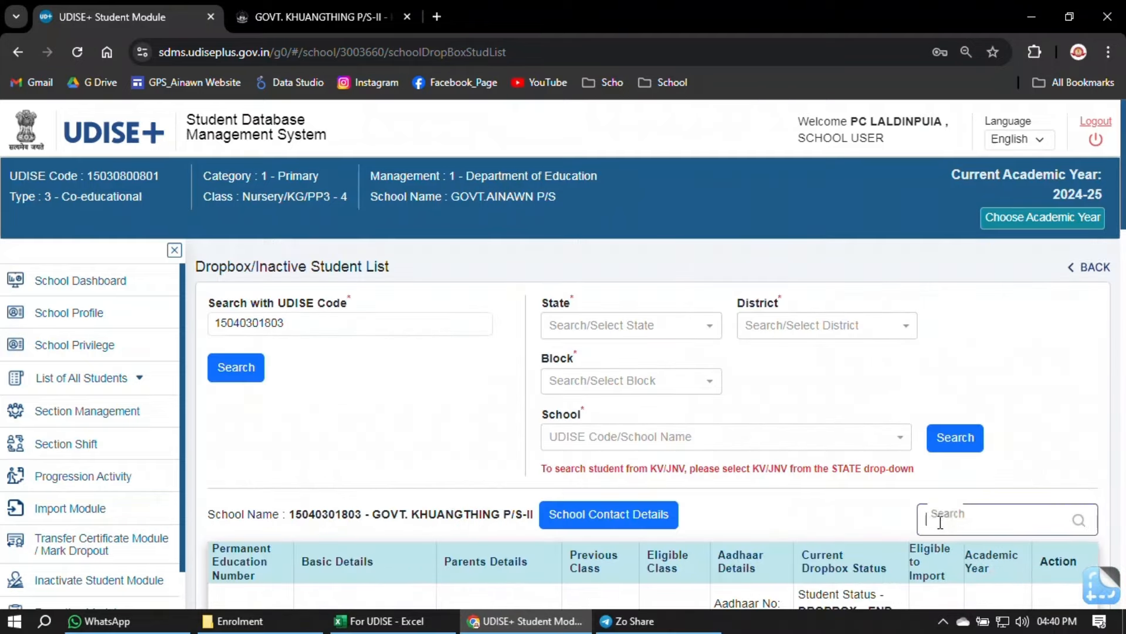
type("david")
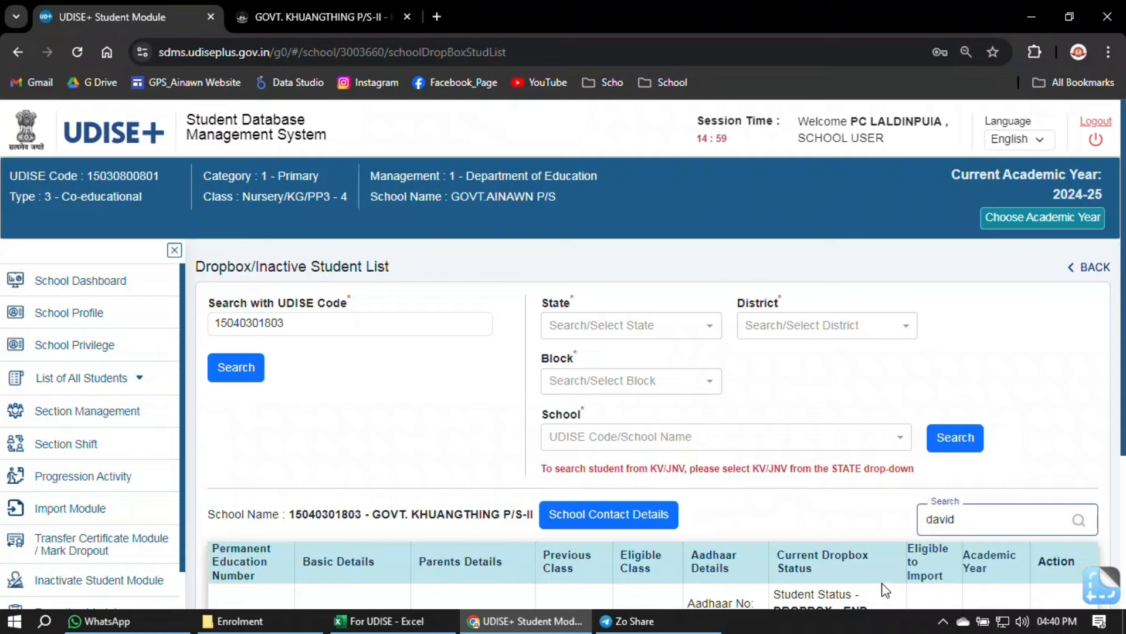
scroll(886, 590, "down", 3)
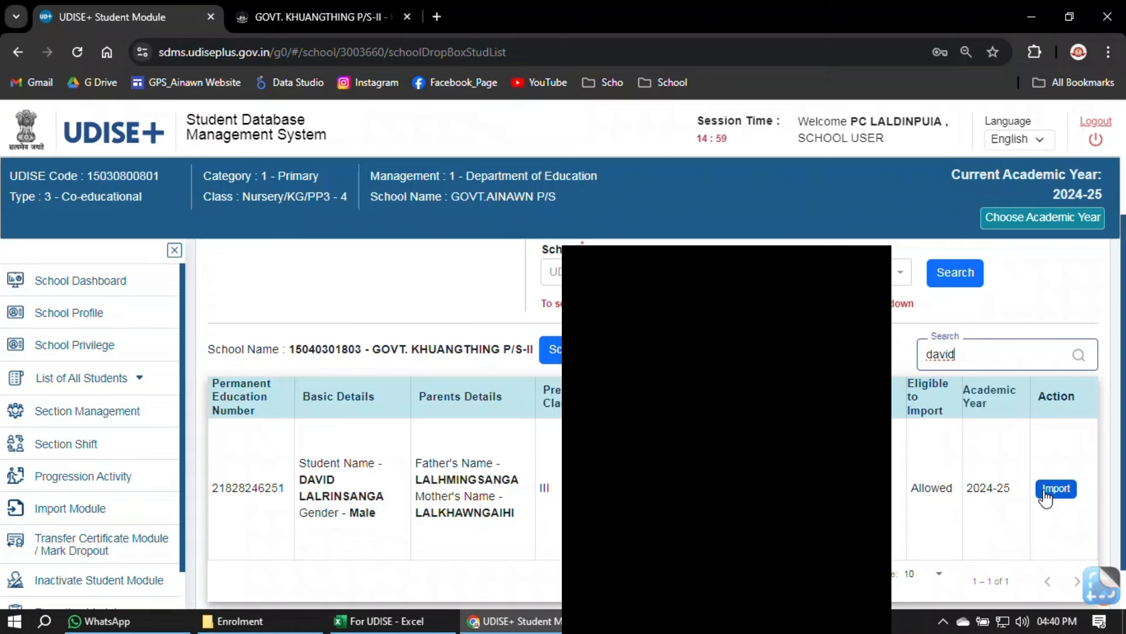
scroll(898, 446, "up", 1)
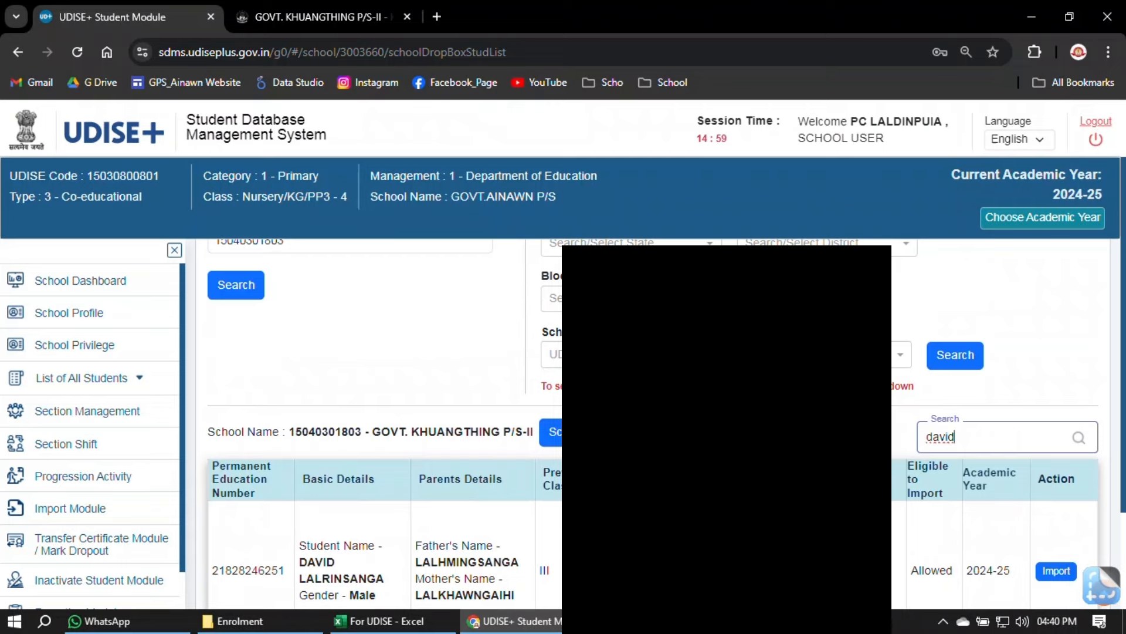
- Select the student's PEN and start the Import from their dropbox row
scroll(898, 446, "down", 1)
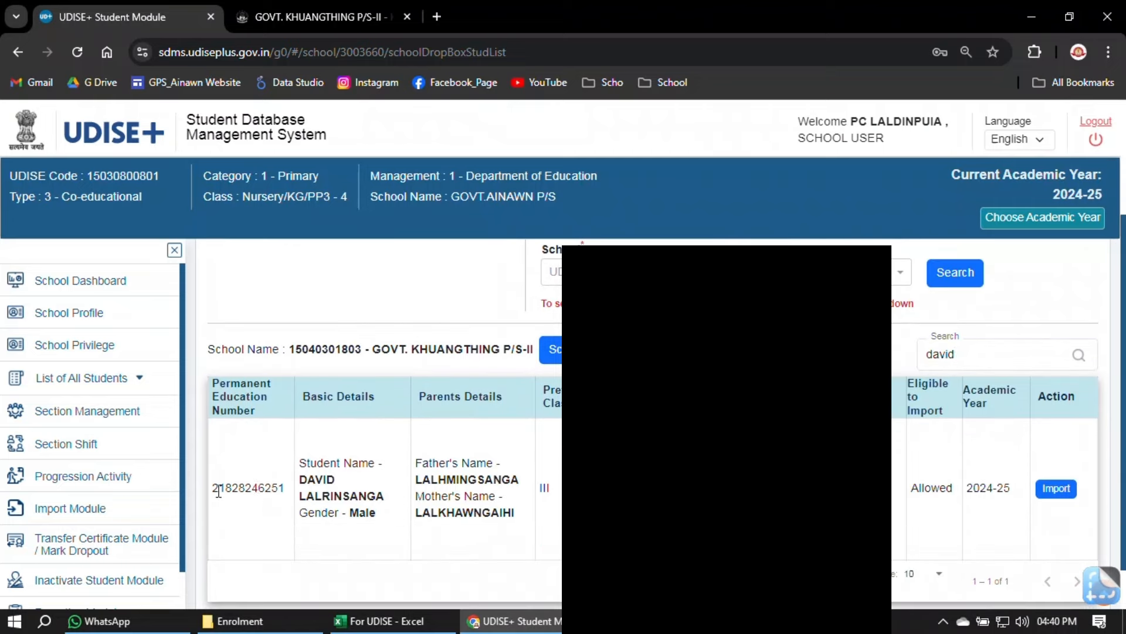
double_click(255, 488)
left_click(249, 491)
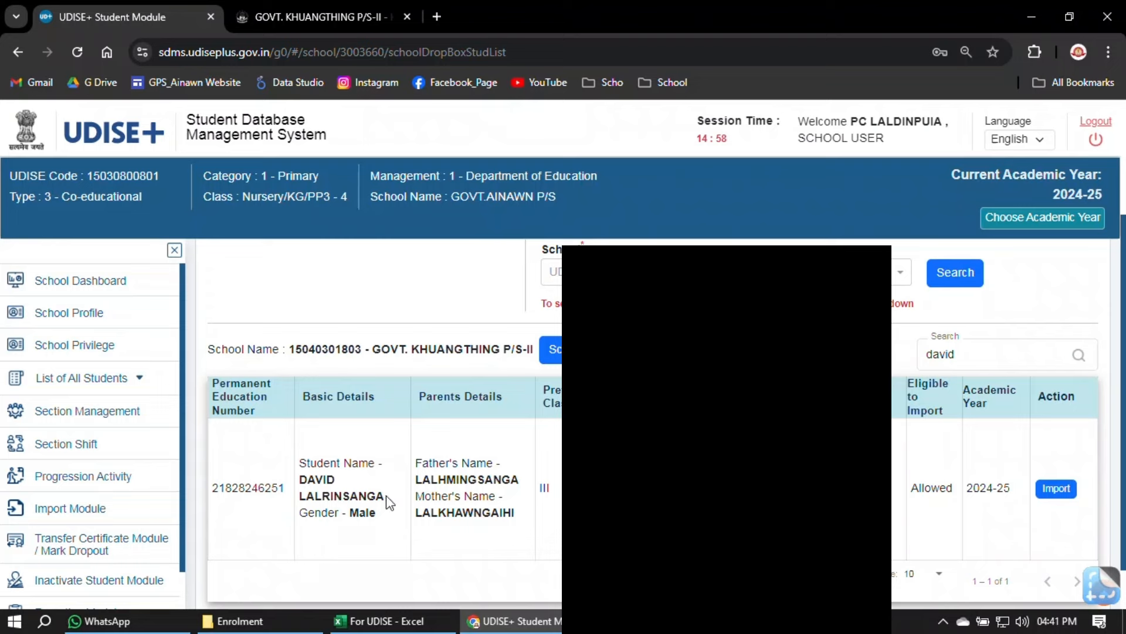
double_click(262, 487)
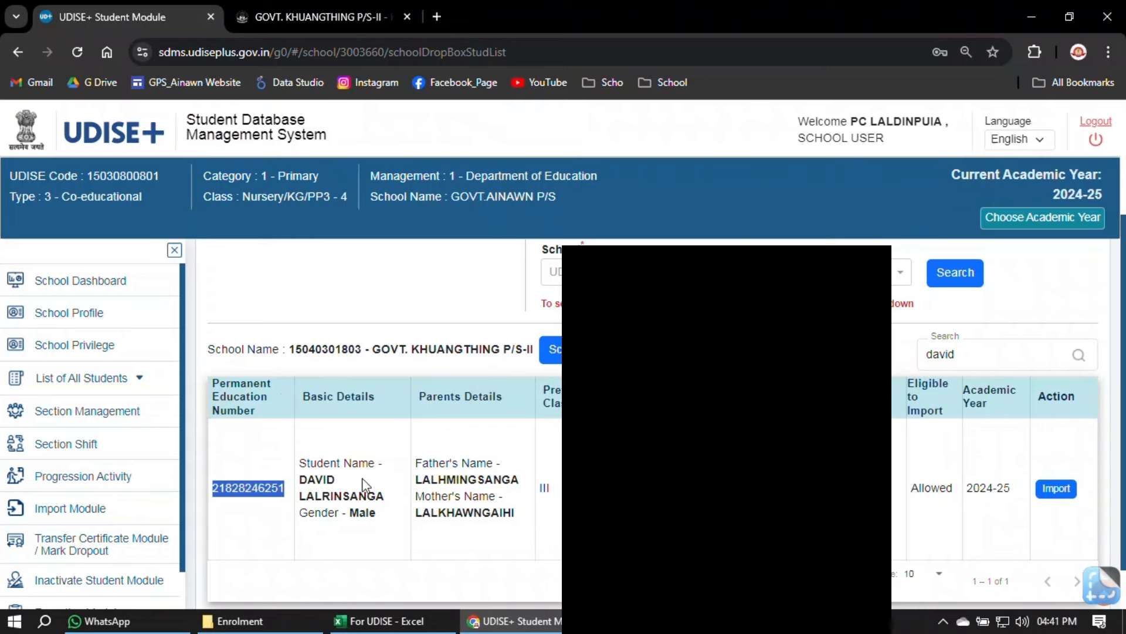
left_click(329, 495)
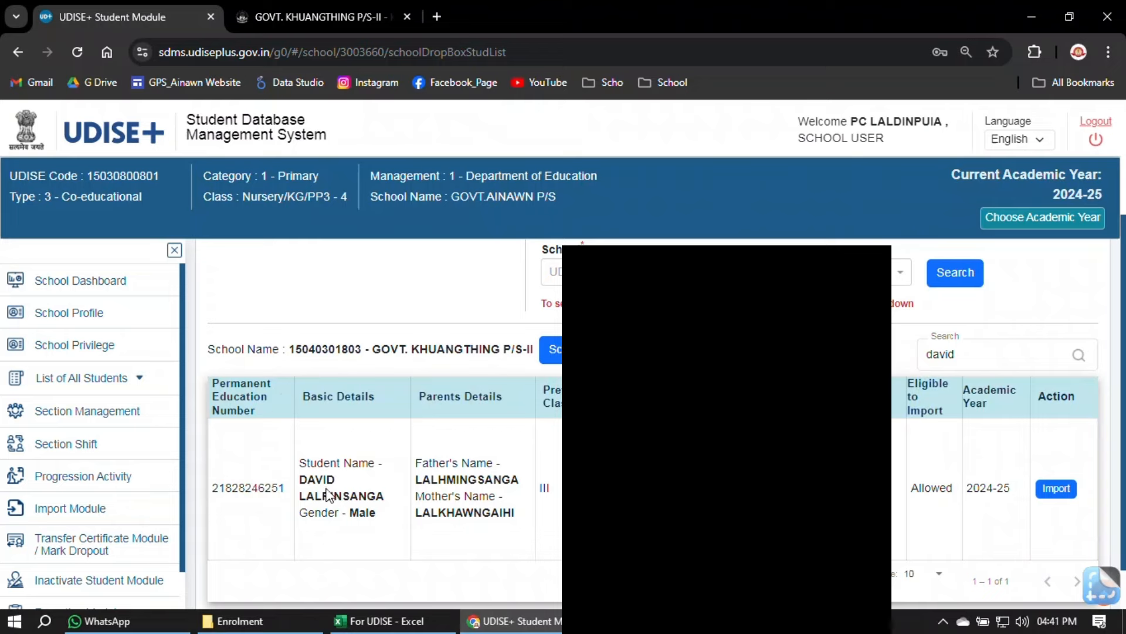
left_click(1058, 494)
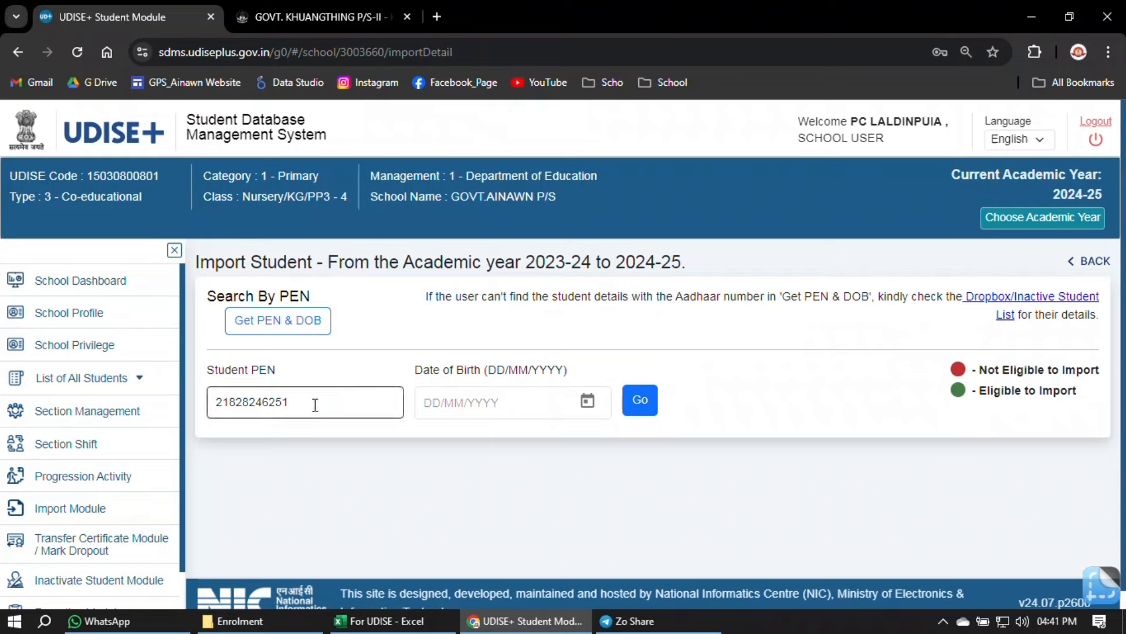
left_click(427, 402)
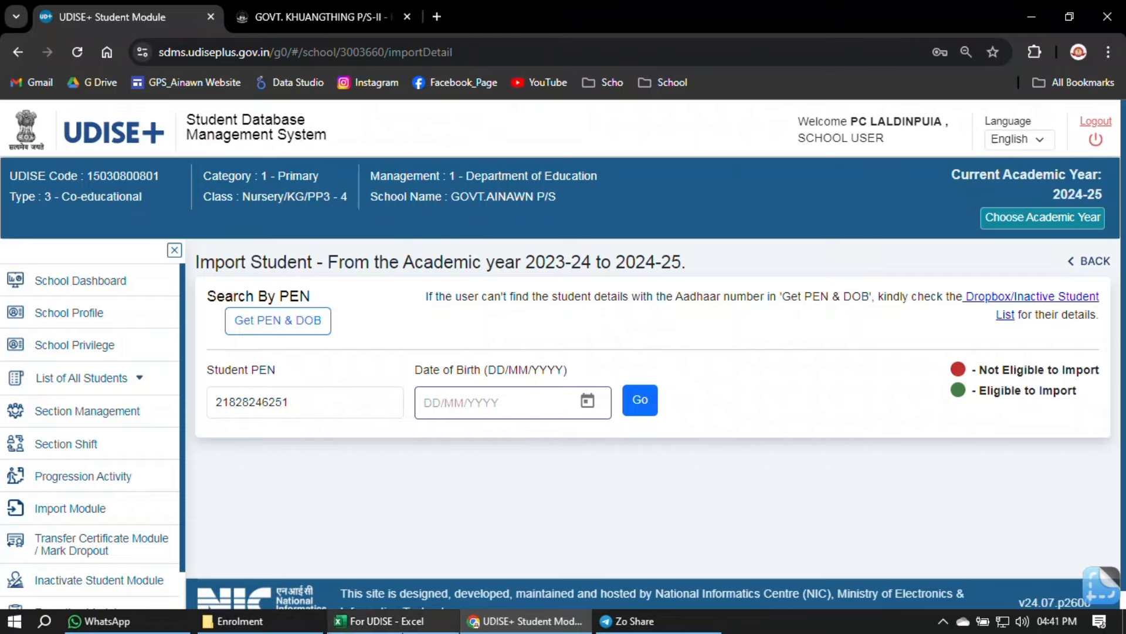
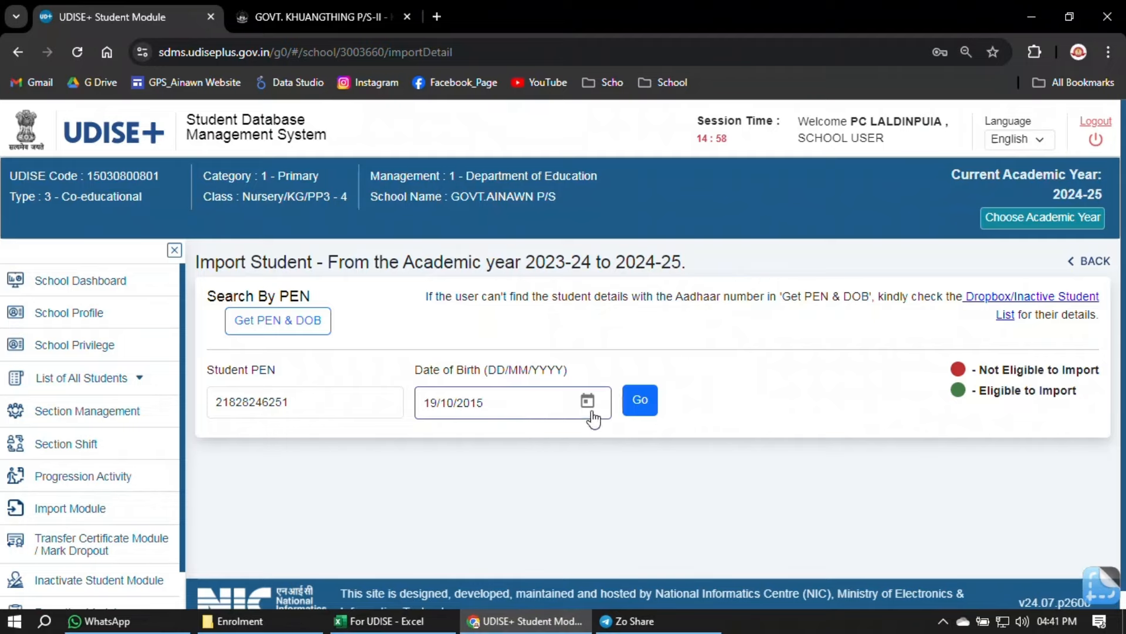
left_click(639, 405)
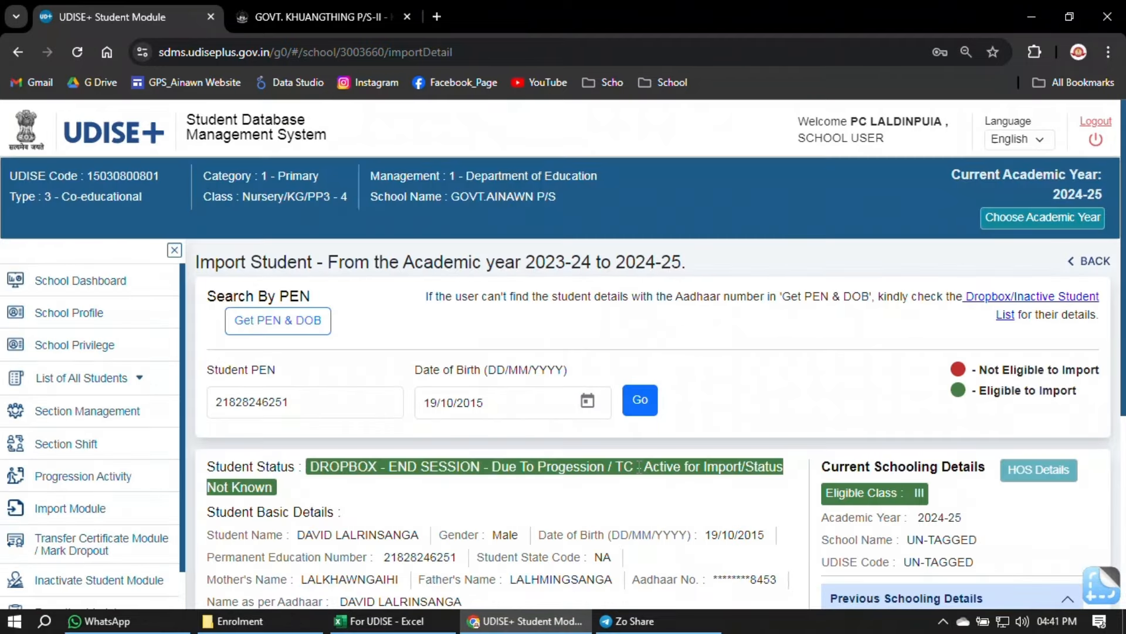
scroll(792, 466, "down", 3)
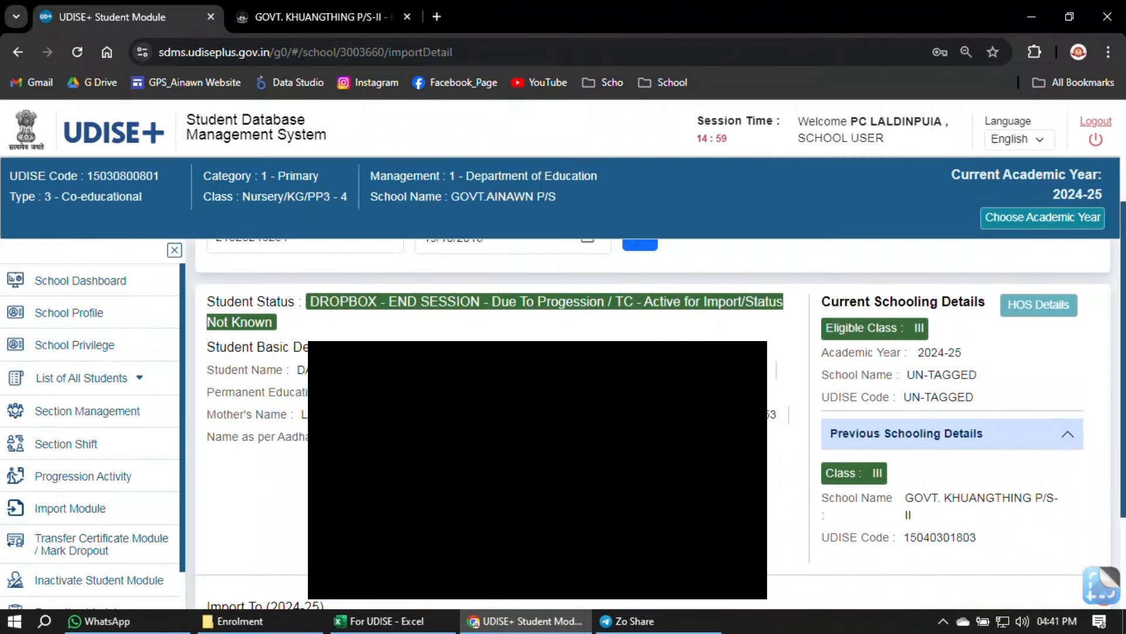
scroll(652, 422, "down", 3)
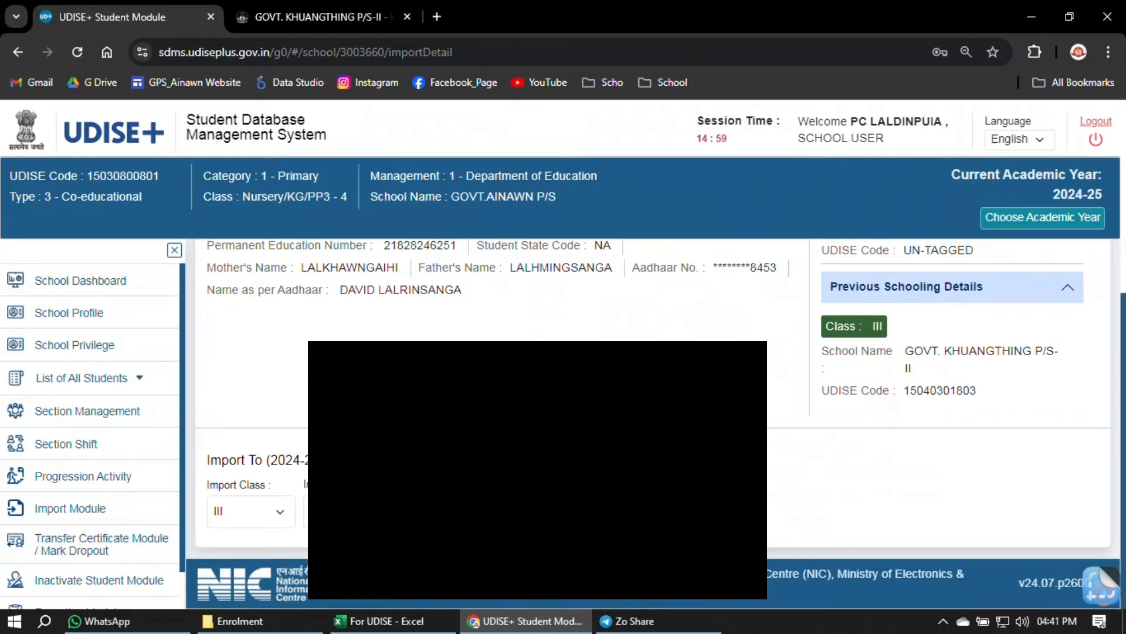
scroll(652, 423, "up", 6)
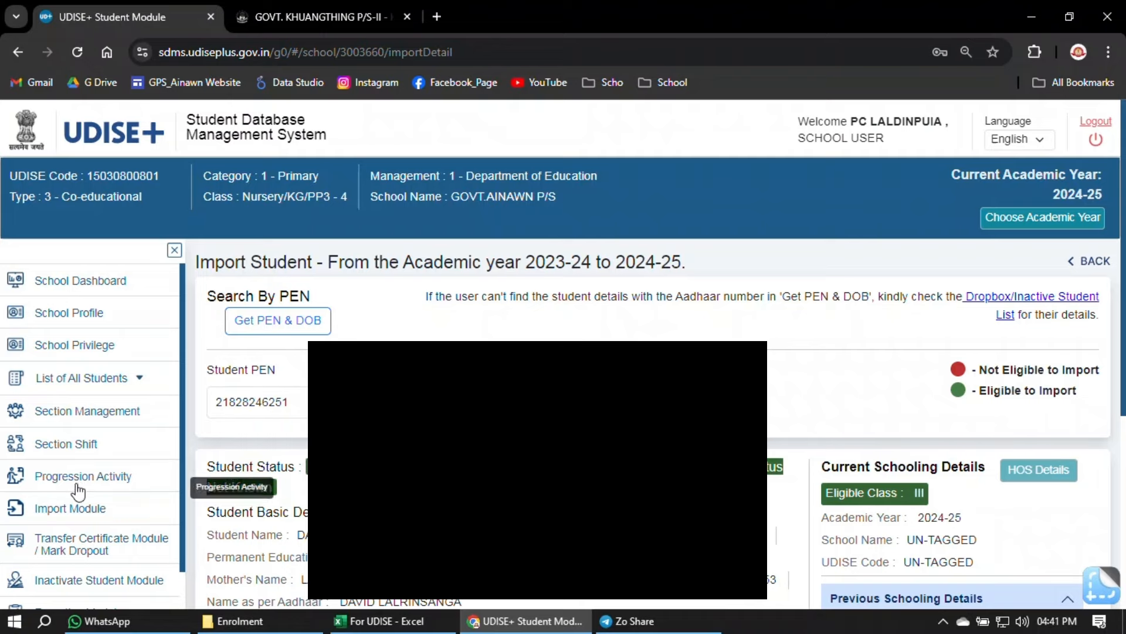
- Visit Import Within State and the Get PEN & DOB lookup, then reopen the empty Dropbox/Inactive Student List
left_click(79, 510)
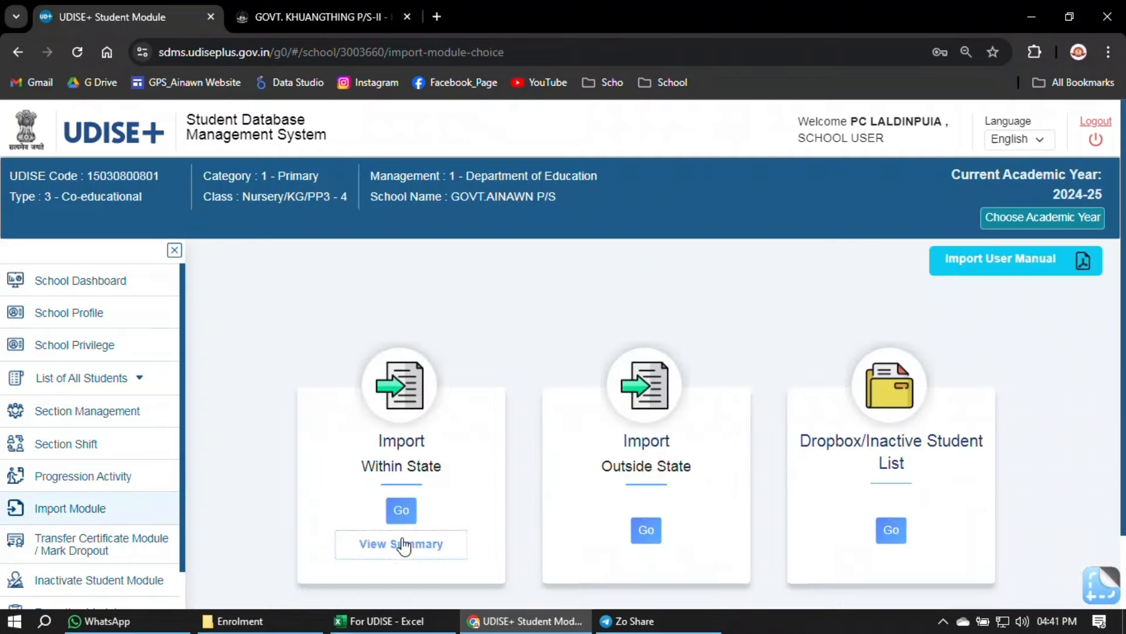
left_click(401, 509)
left_click(281, 401)
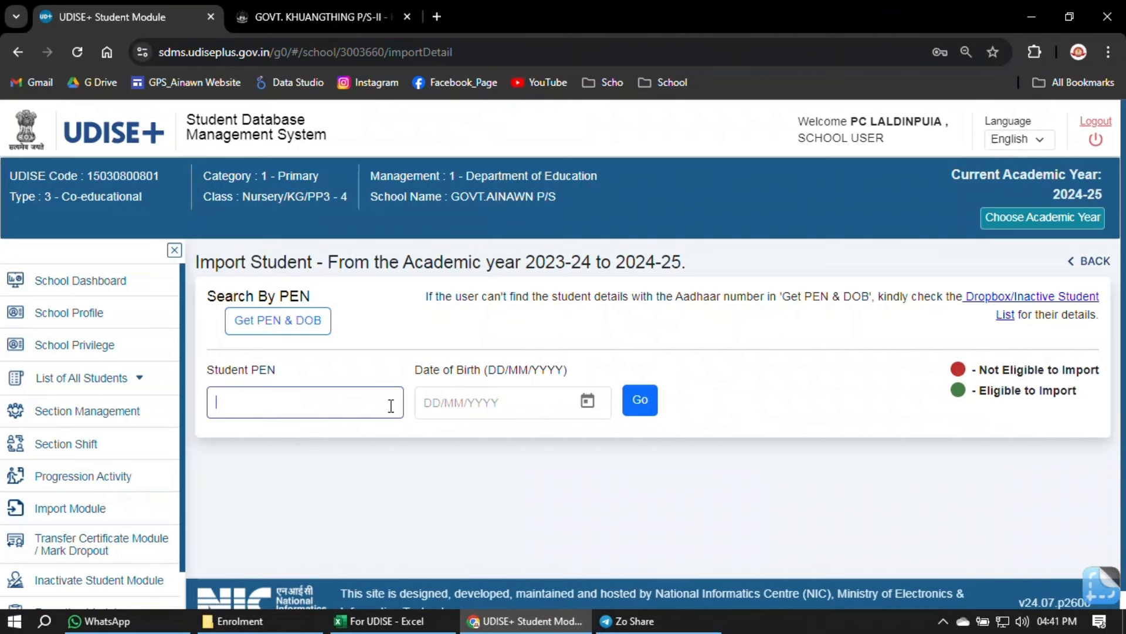
left_click(436, 404)
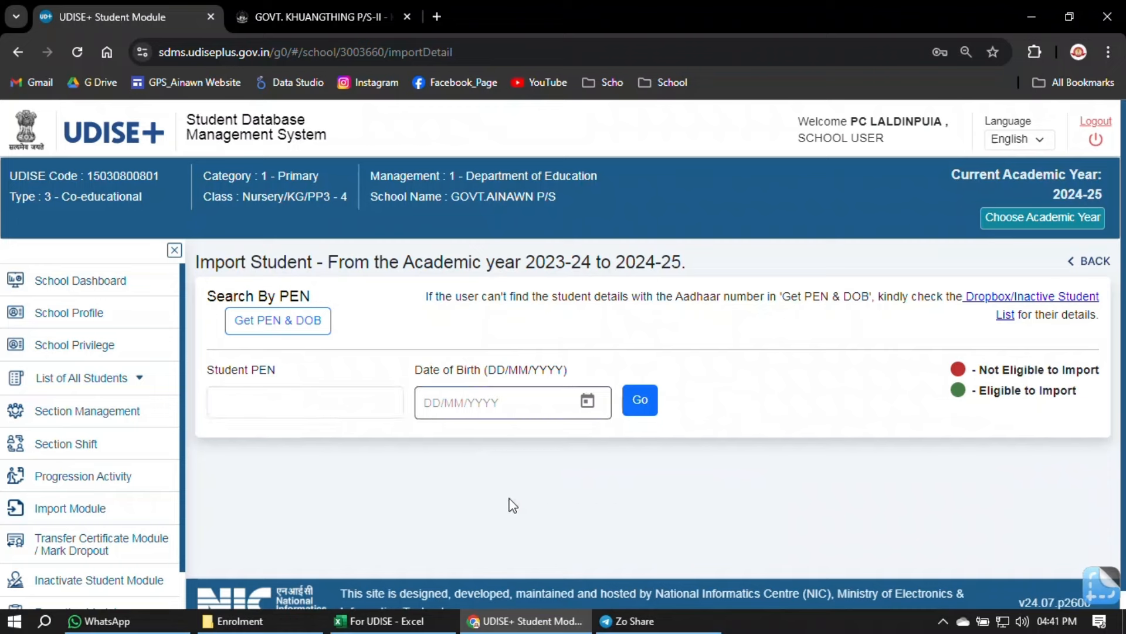
left_click(304, 322)
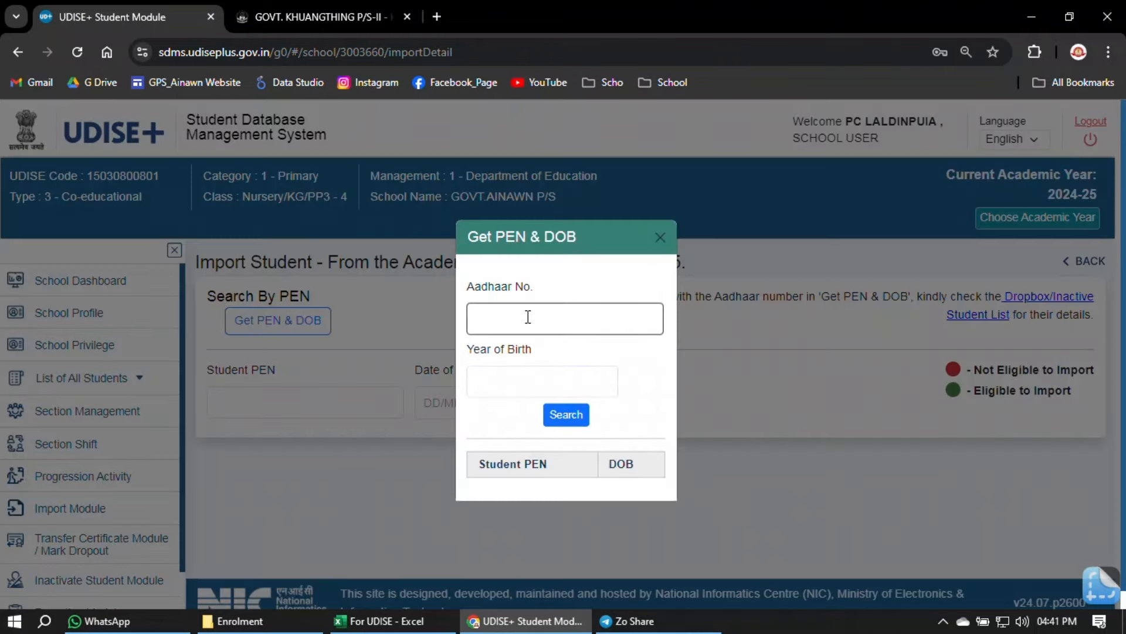
left_click(528, 317)
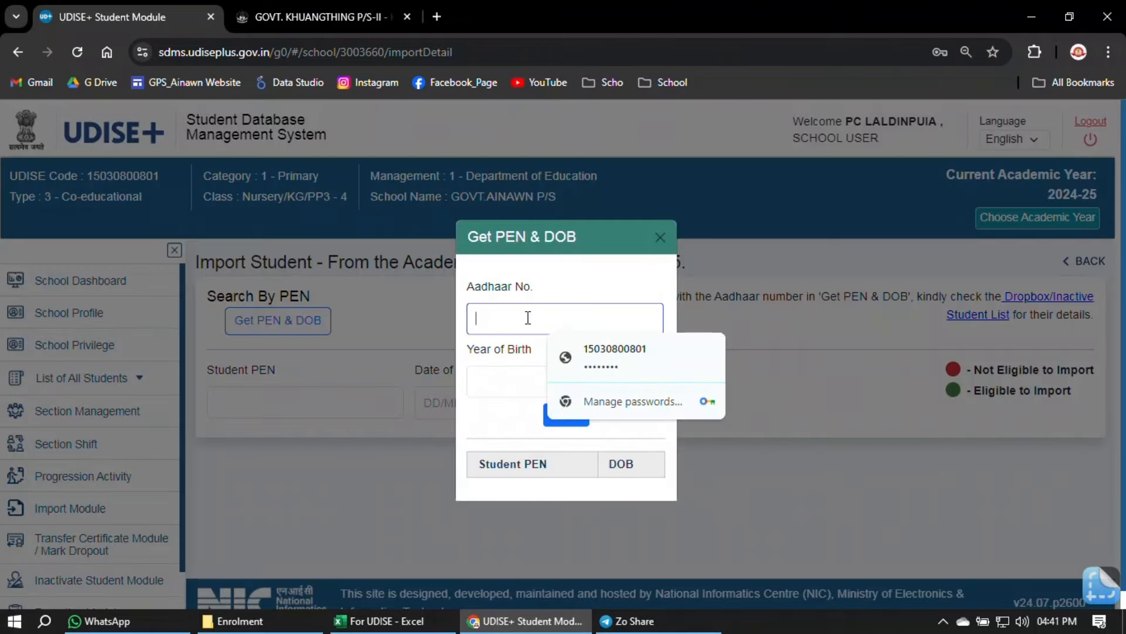
left_click(498, 380)
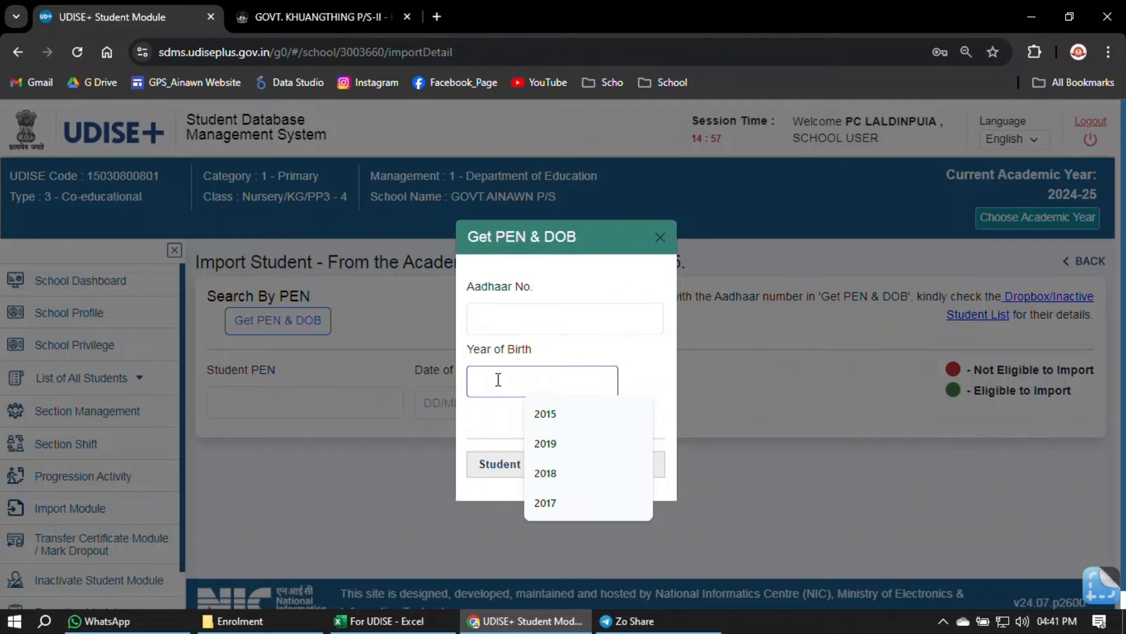
left_click(660, 237)
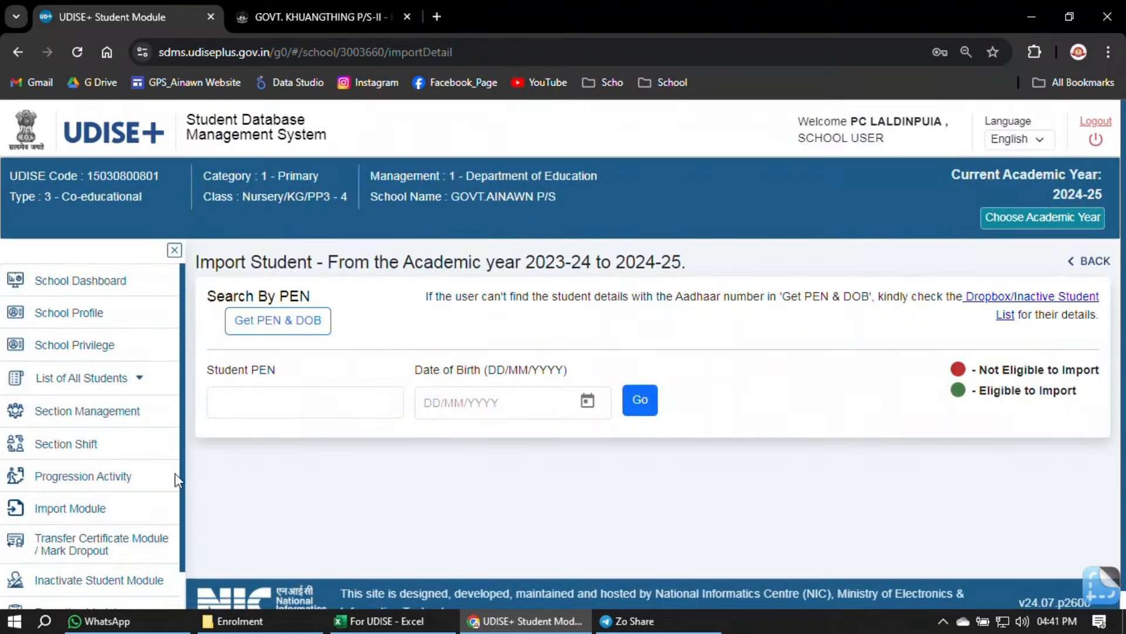
left_click(24, 510)
left_click(889, 529)
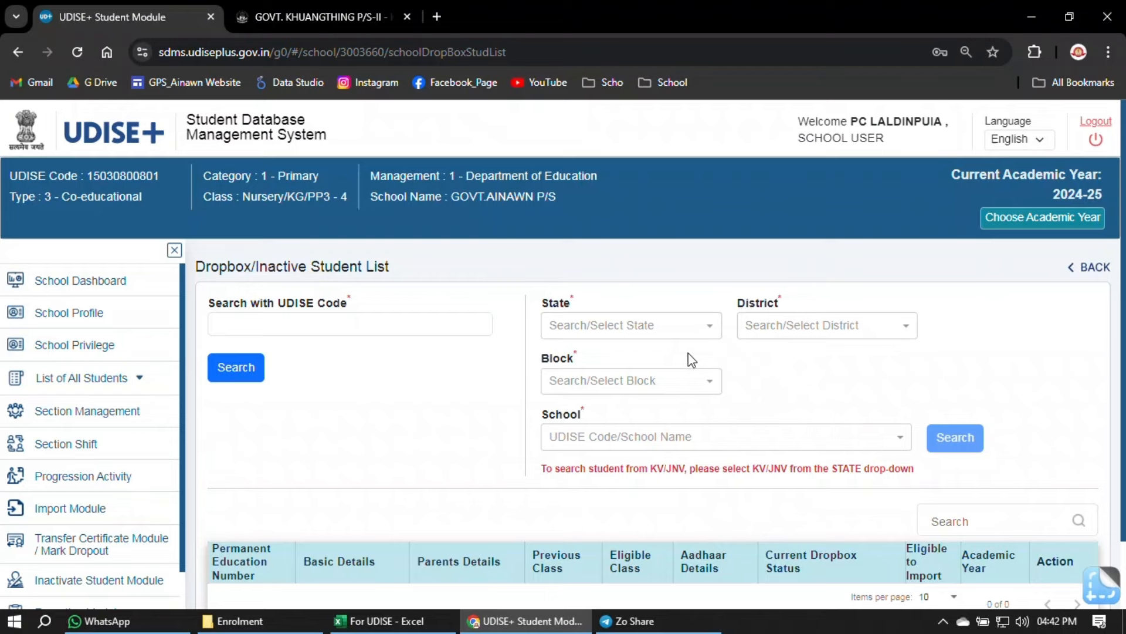
left_click(343, 17)
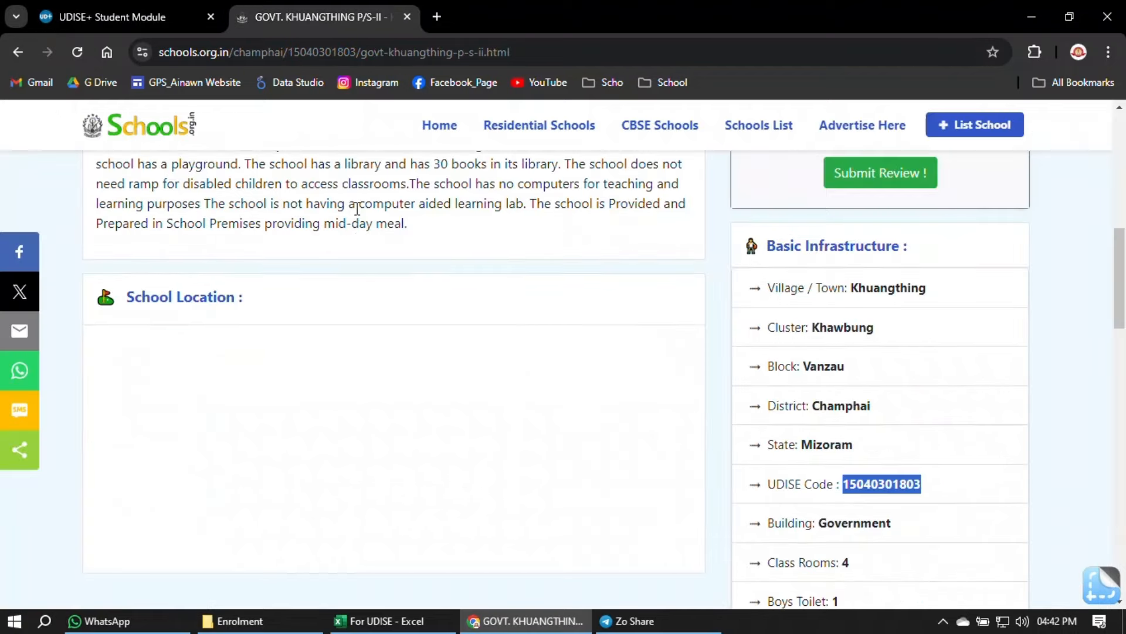
scroll(455, 322, "up", 10)
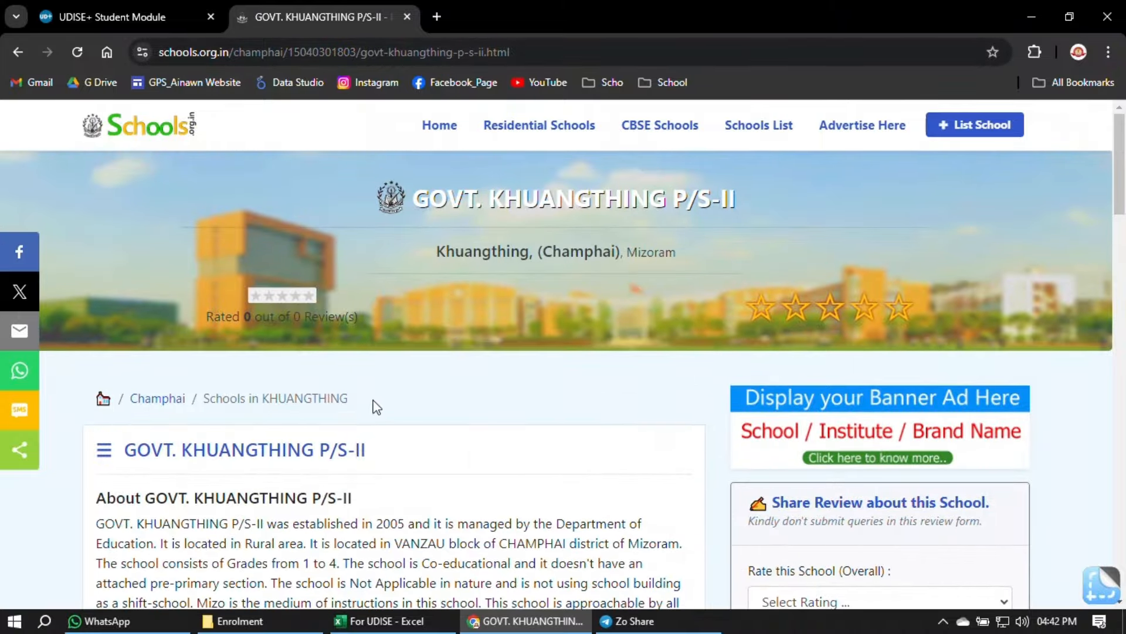
scroll(376, 407, "down", 9)
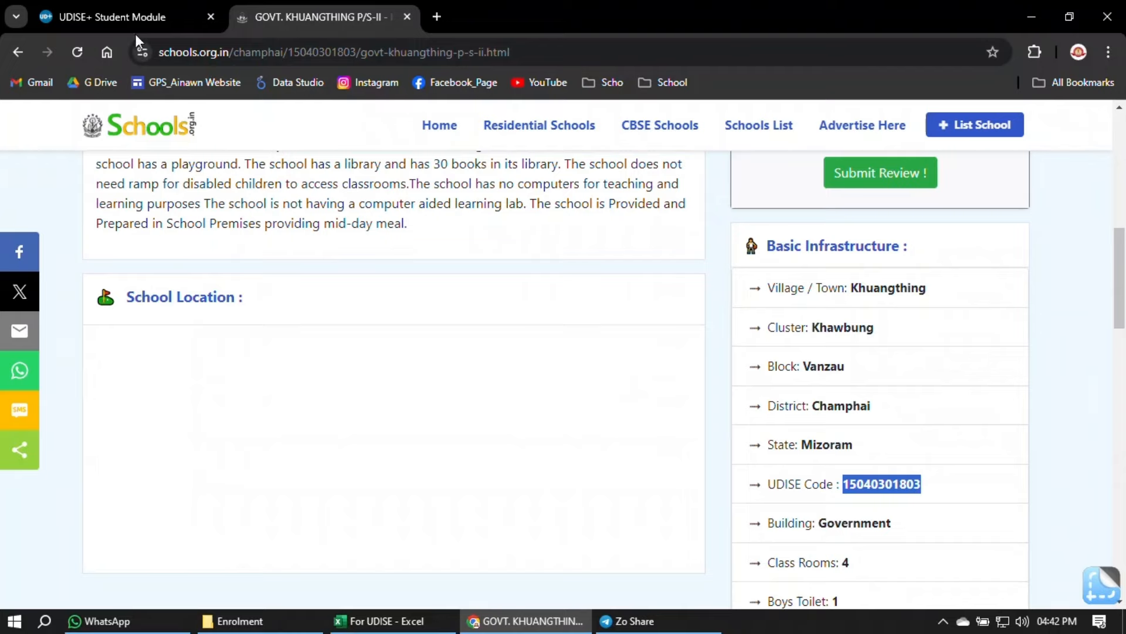
left_click(136, 19)
scroll(455, 519, "down", 2)
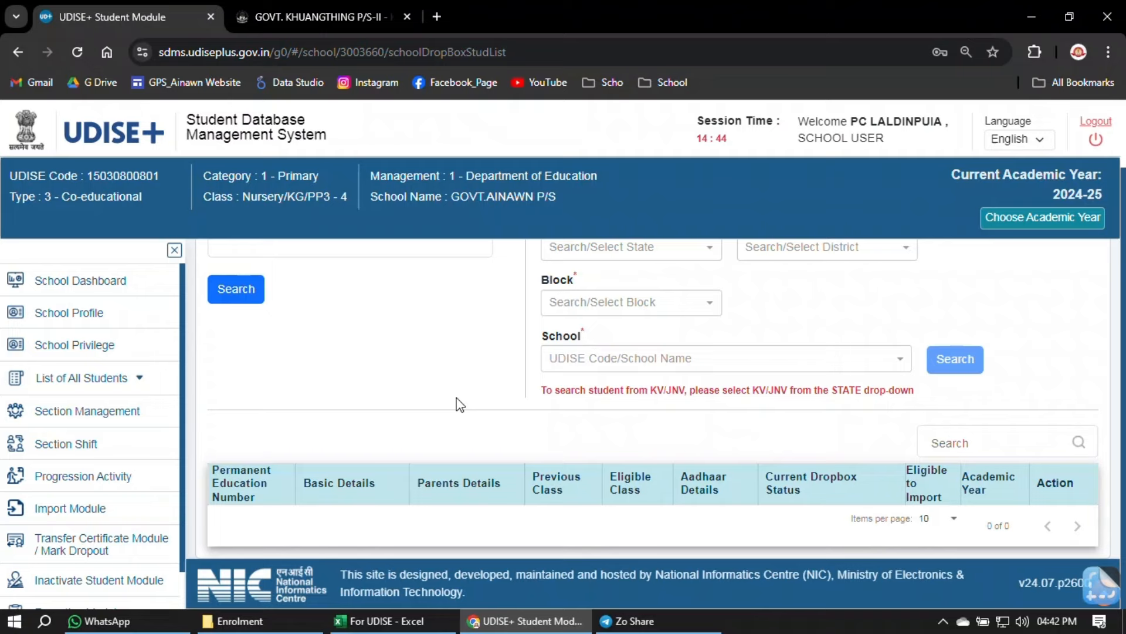
- Open the School Dashboard from the left sidebar
scroll(483, 377, "up", 2)
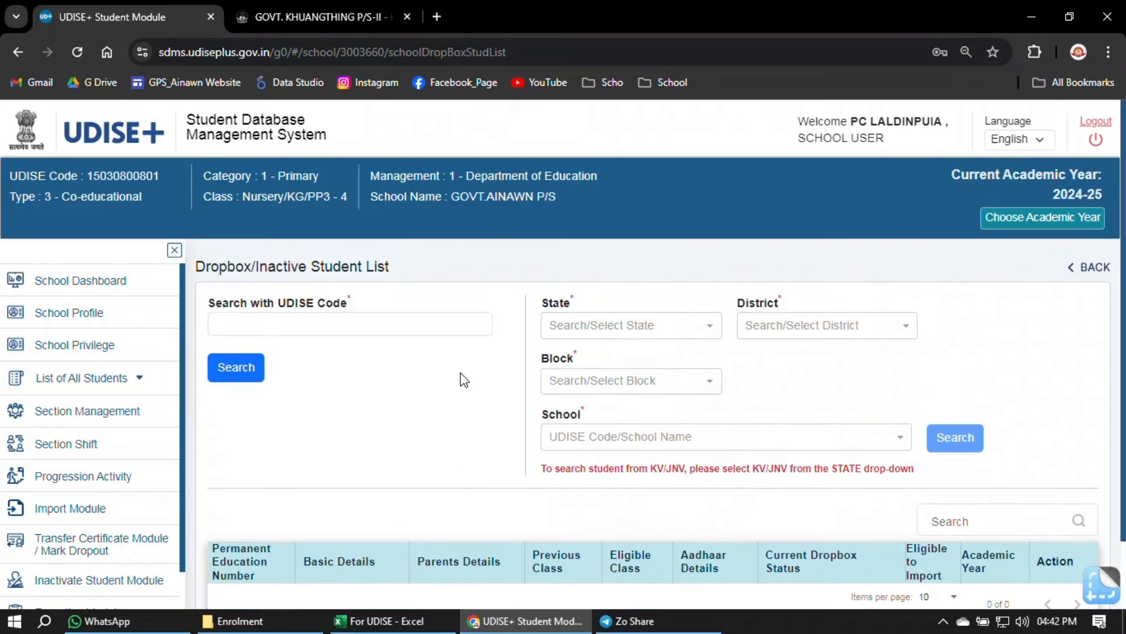
left_click(110, 299)
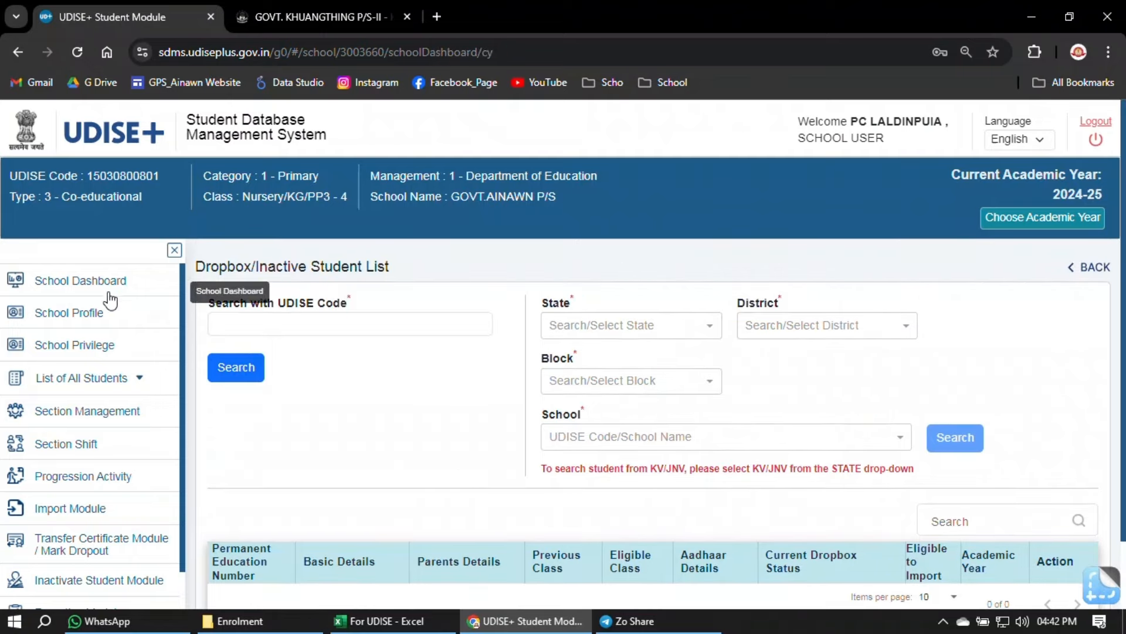